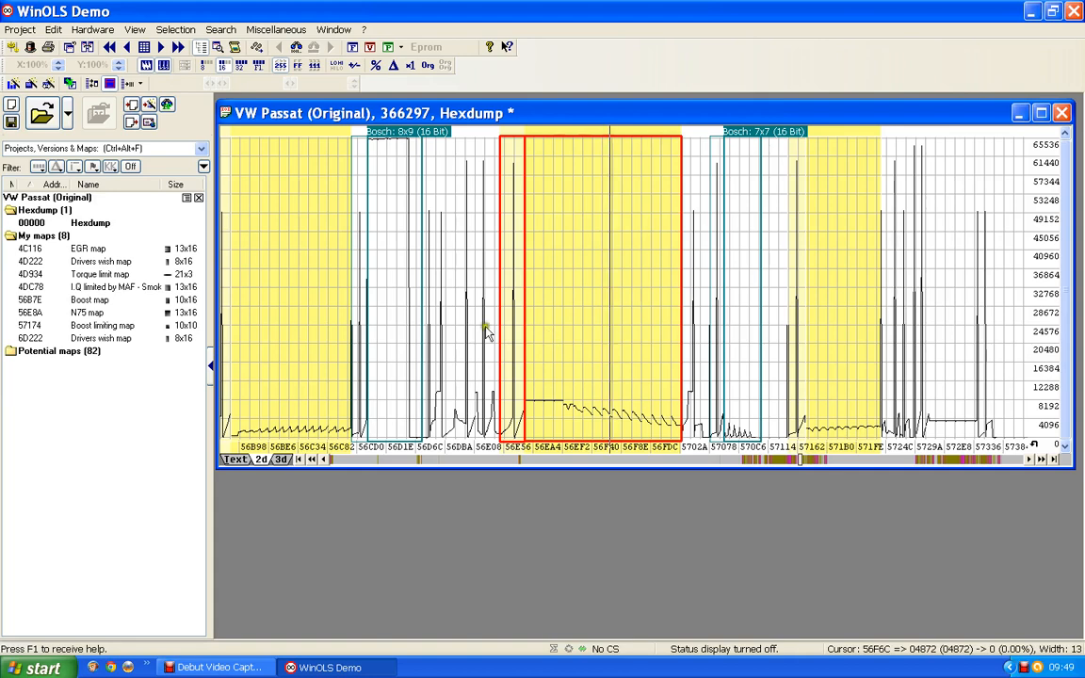
- Show the hexdump in text view and search it for the decimal value 31455
click(235, 459)
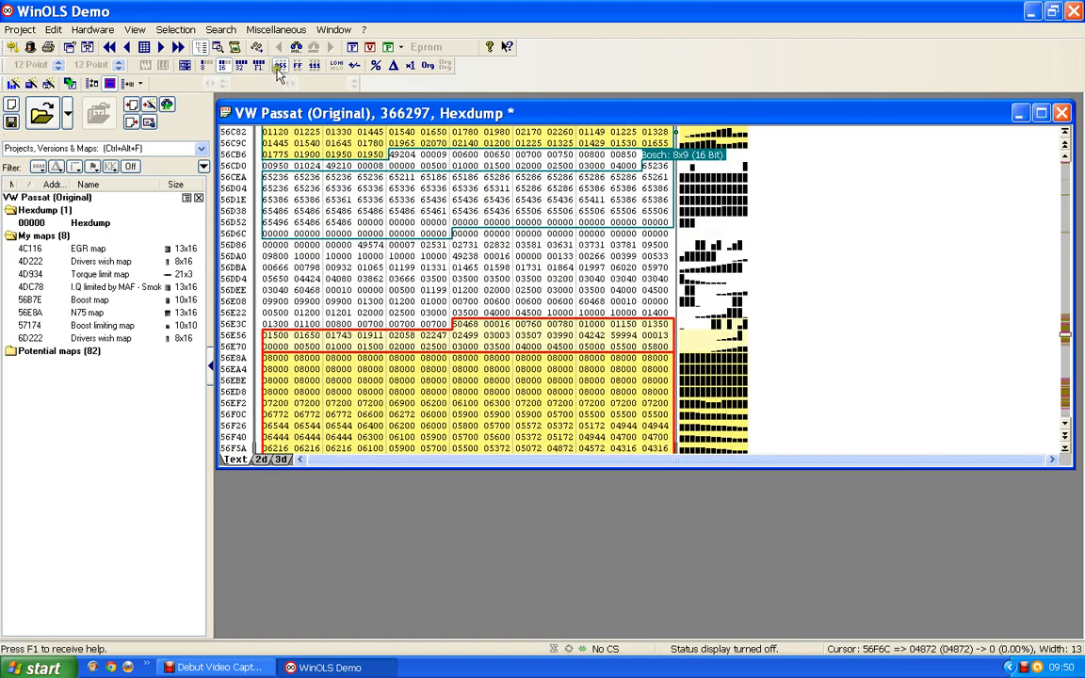
click(222, 29)
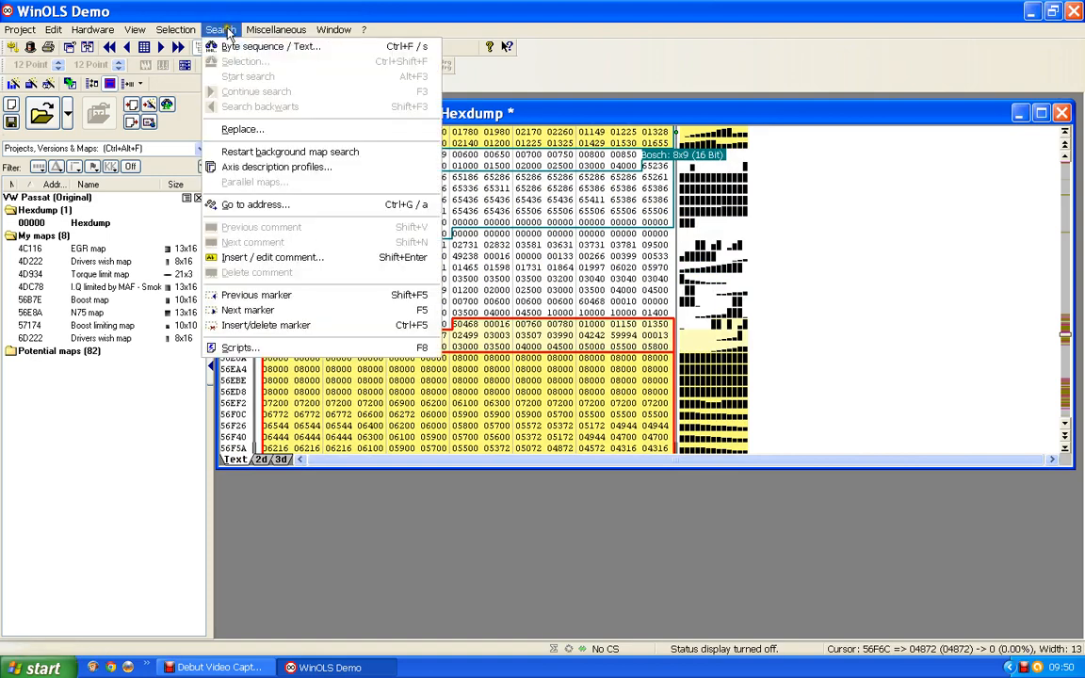
click(270, 47)
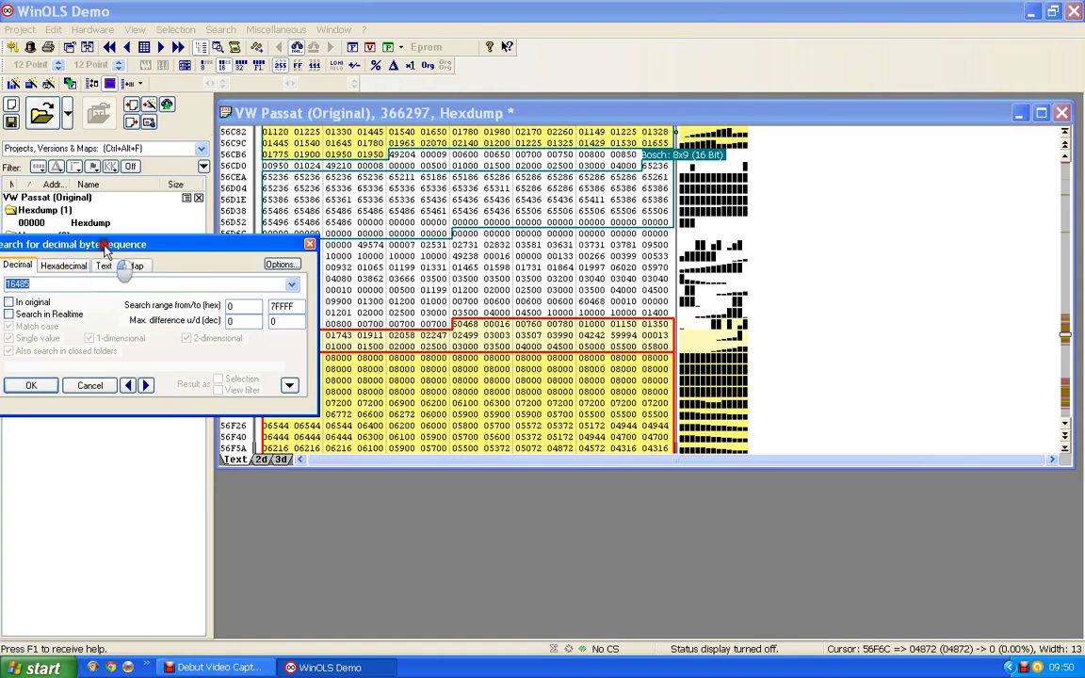
drag(111, 243, 144, 243)
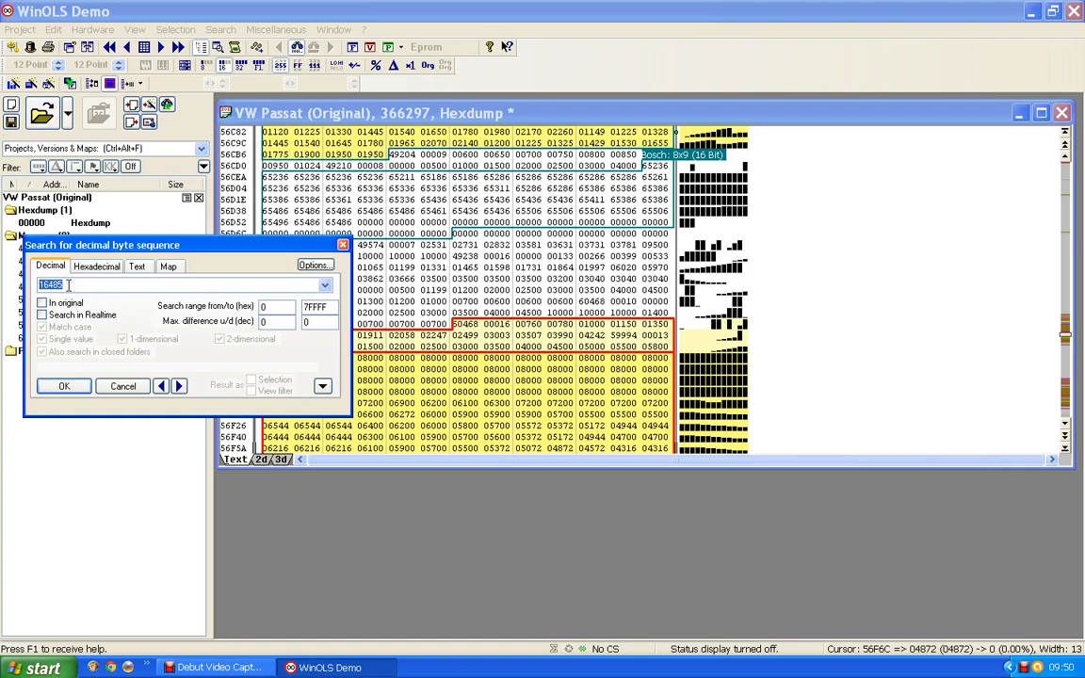
key(BackSpace)
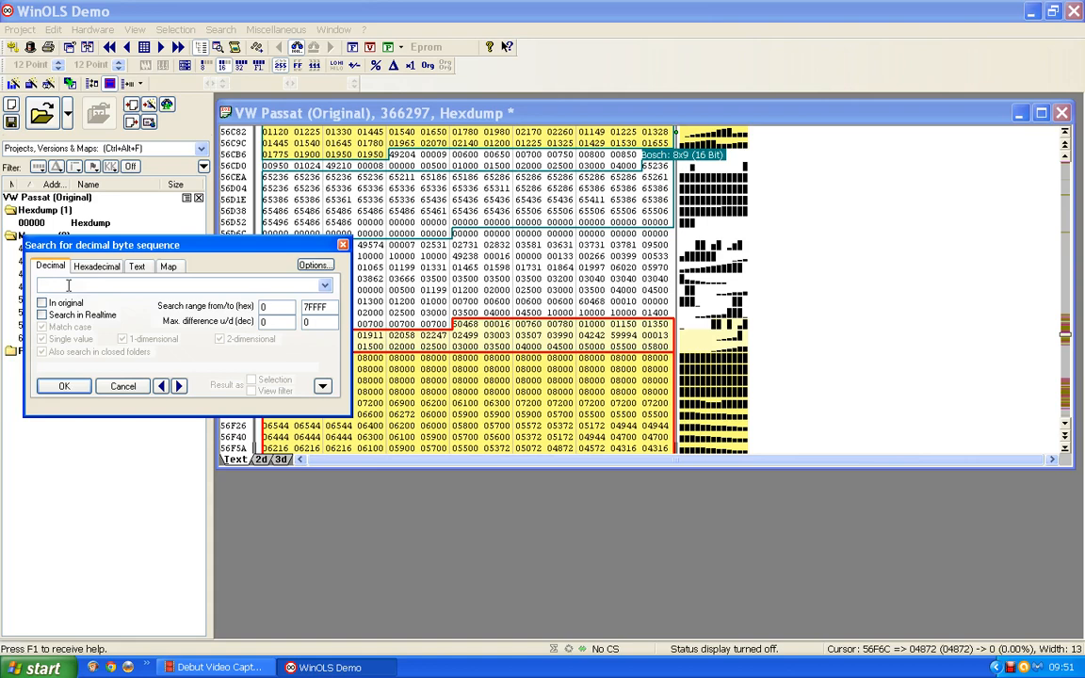
text(31455)
click(64, 388)
- Go through every occurrence of 31455, continuing from the beginning of the search area until the one at 51D1C is reached again
click(180, 387)
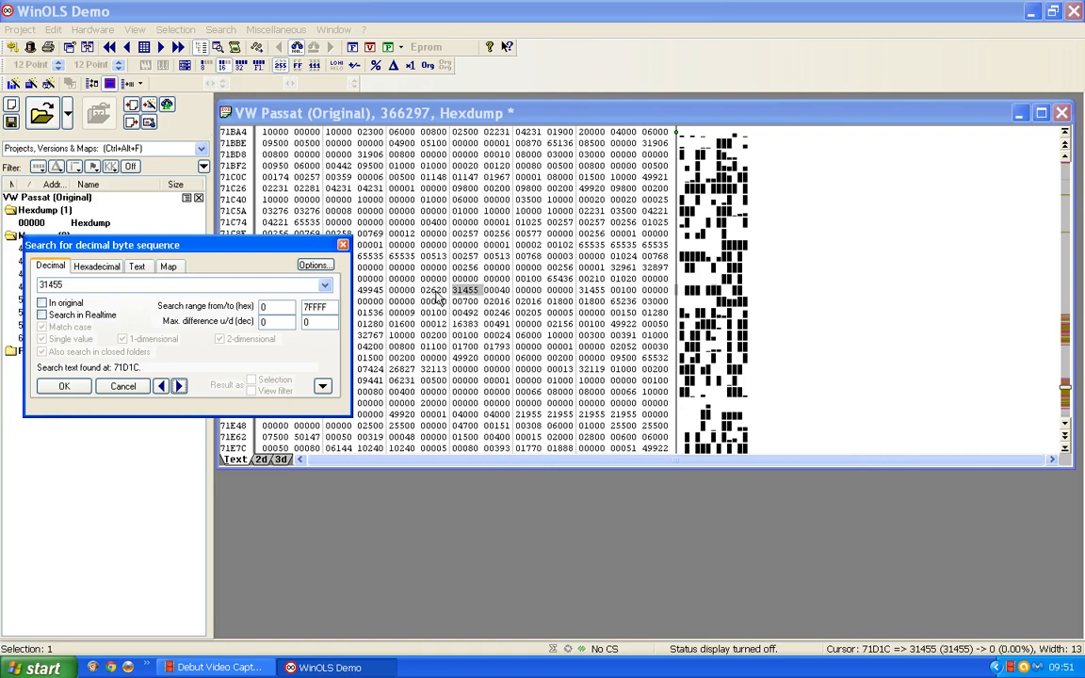
click(180, 386)
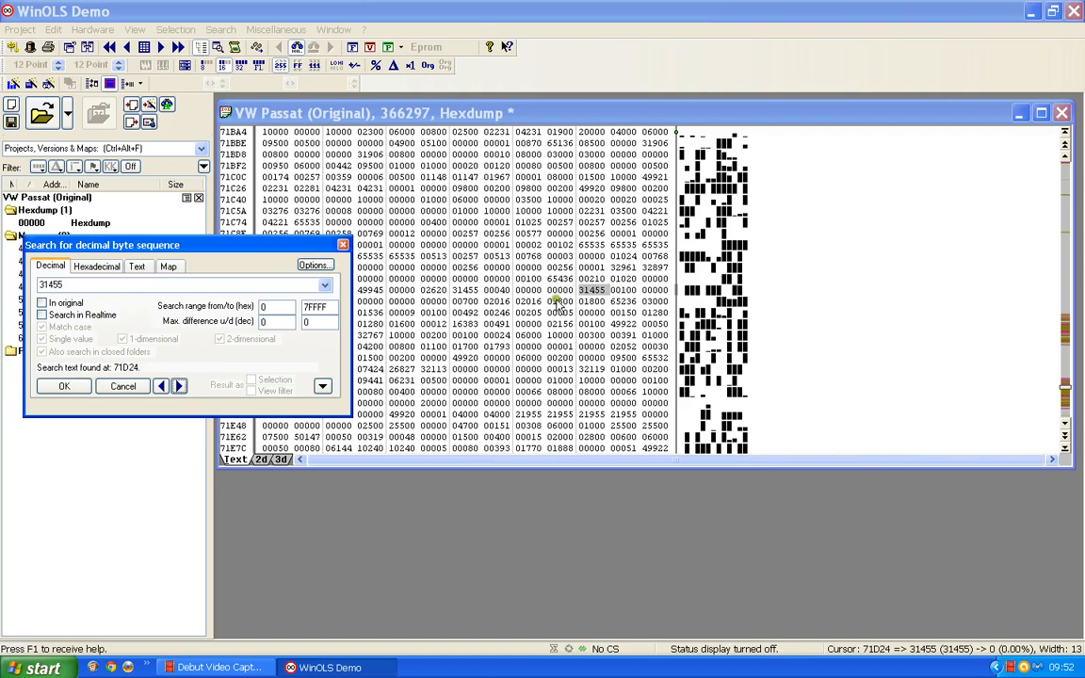
click(180, 386)
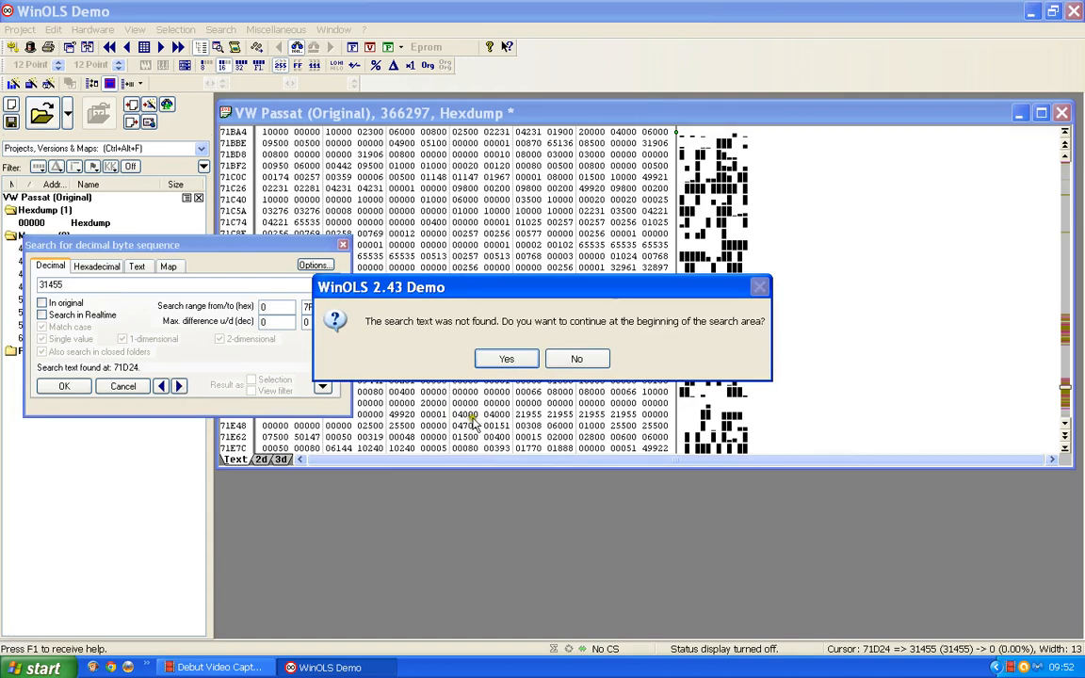
click(532, 363)
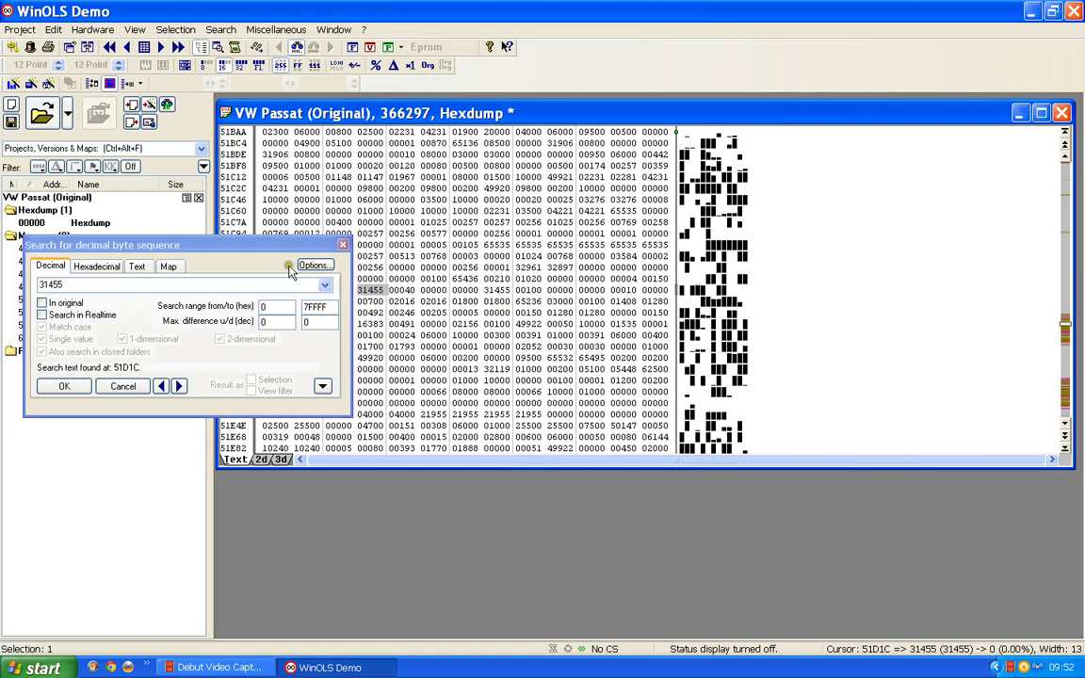
drag(251, 249, 228, 349)
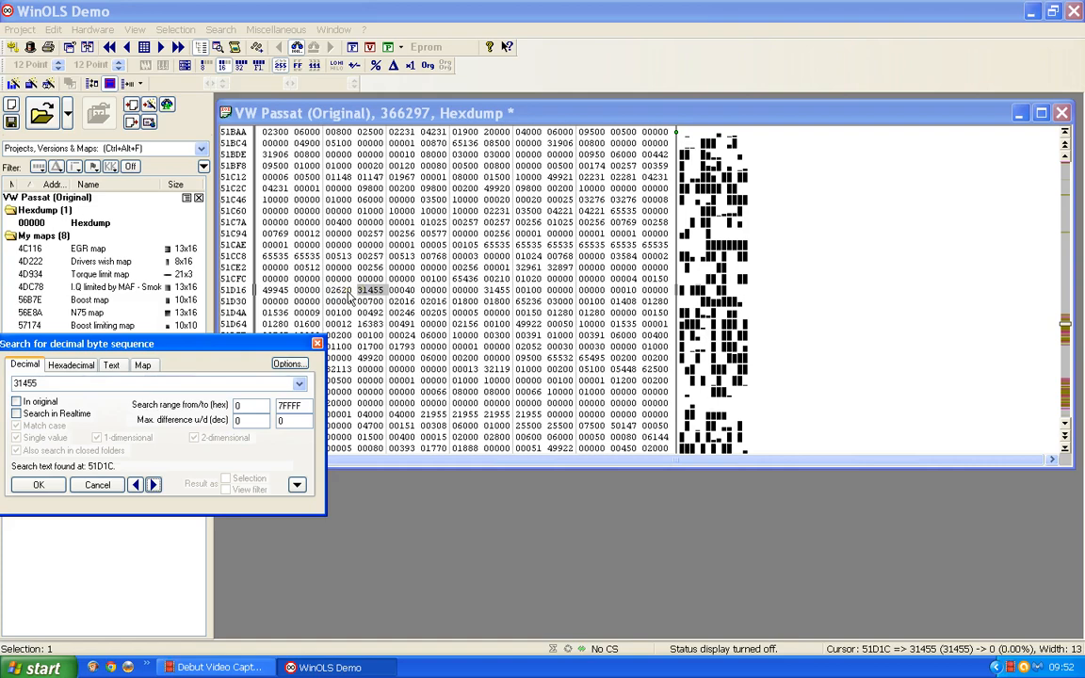
click(155, 485)
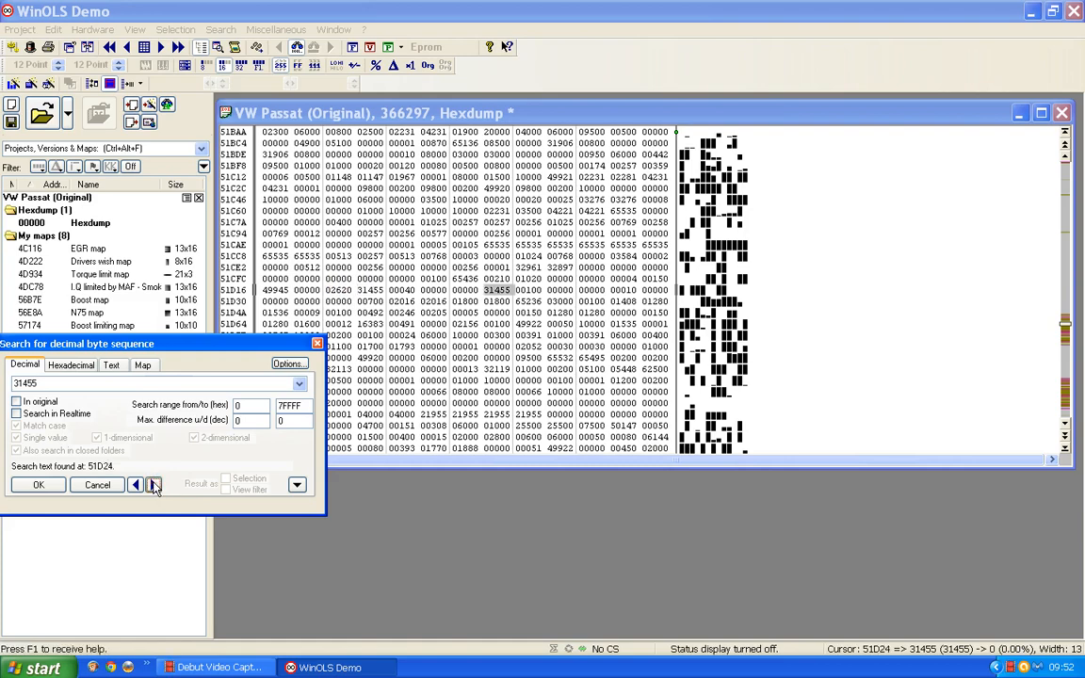
click(154, 485)
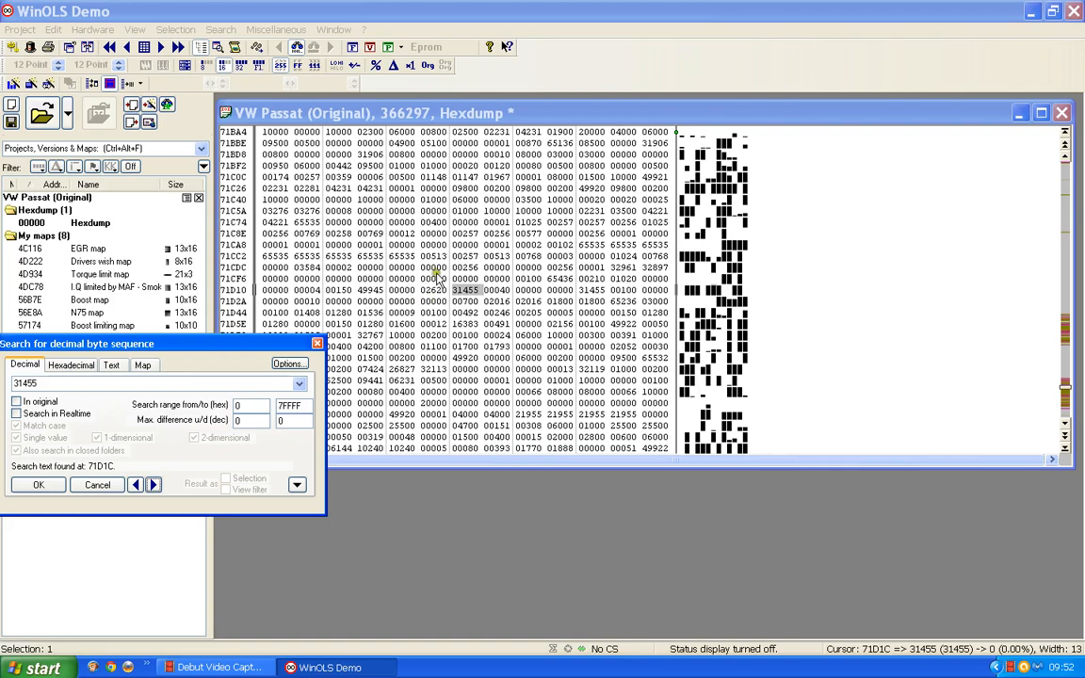
click(154, 485)
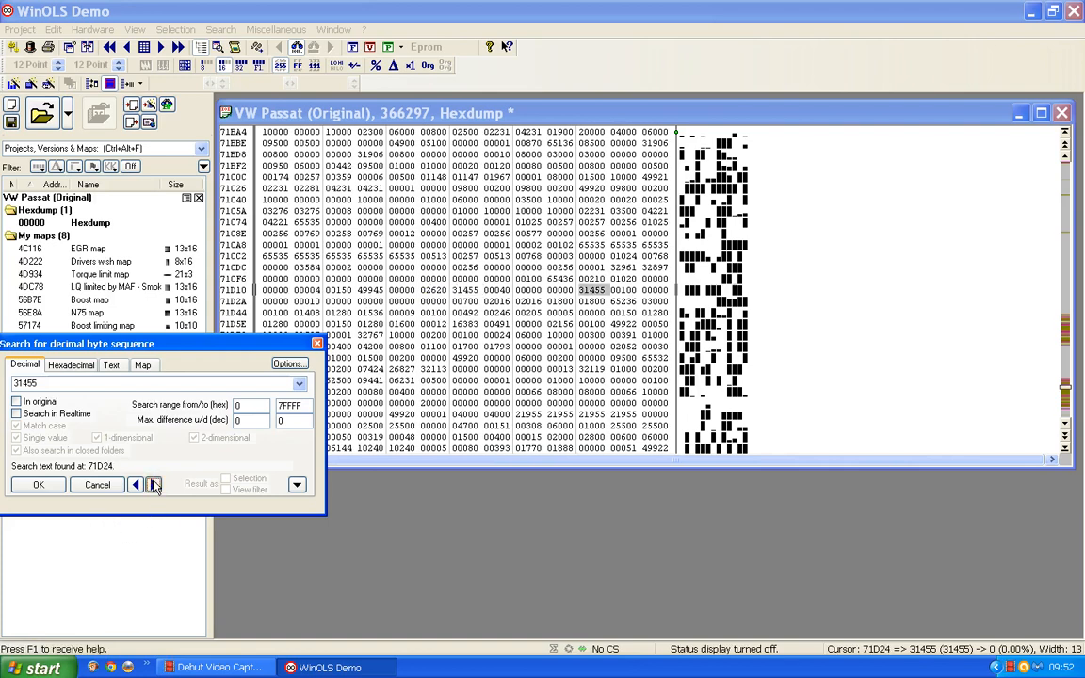
click(154, 485)
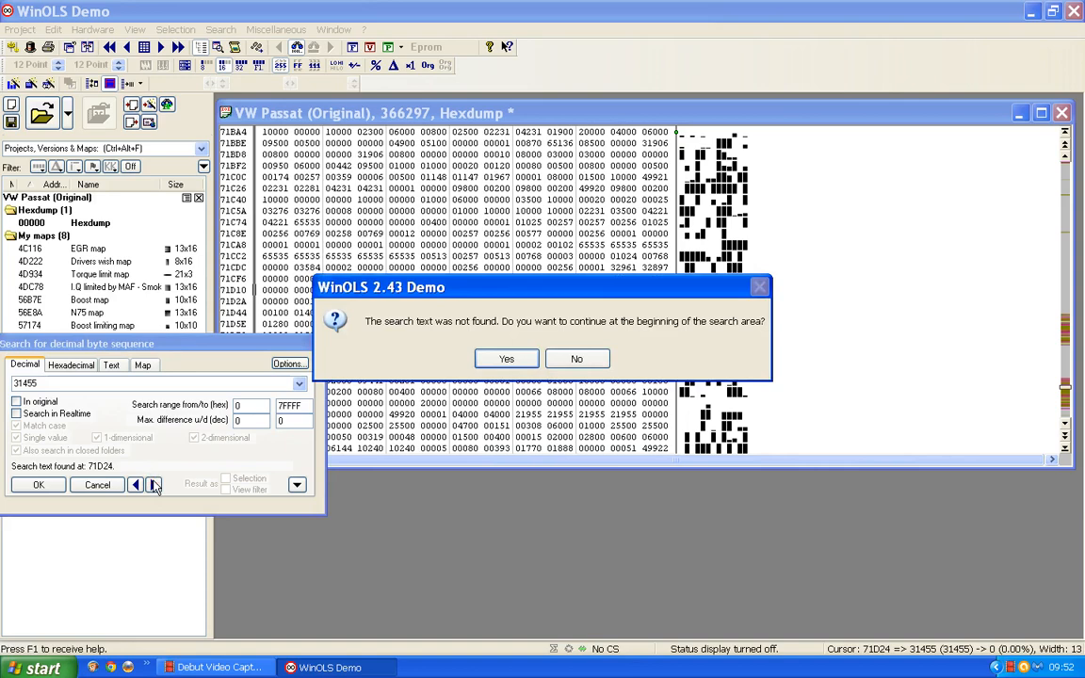
click(506, 358)
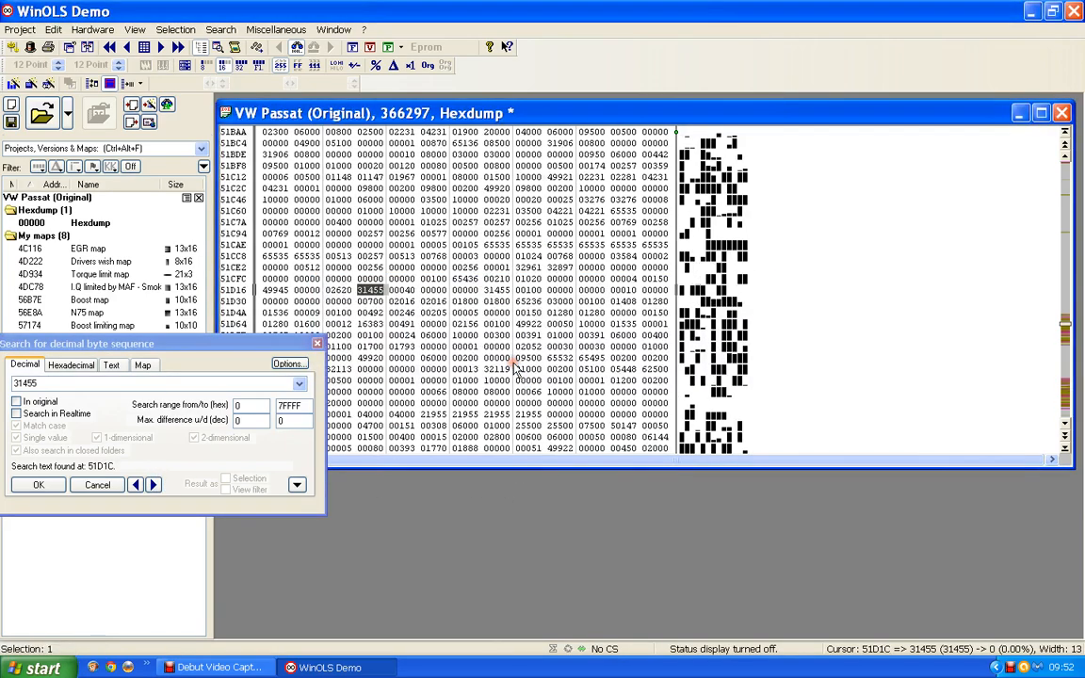
- Create a map from the single cell at 51D1A, directly before the 31455 at 51D1C
click(339, 291)
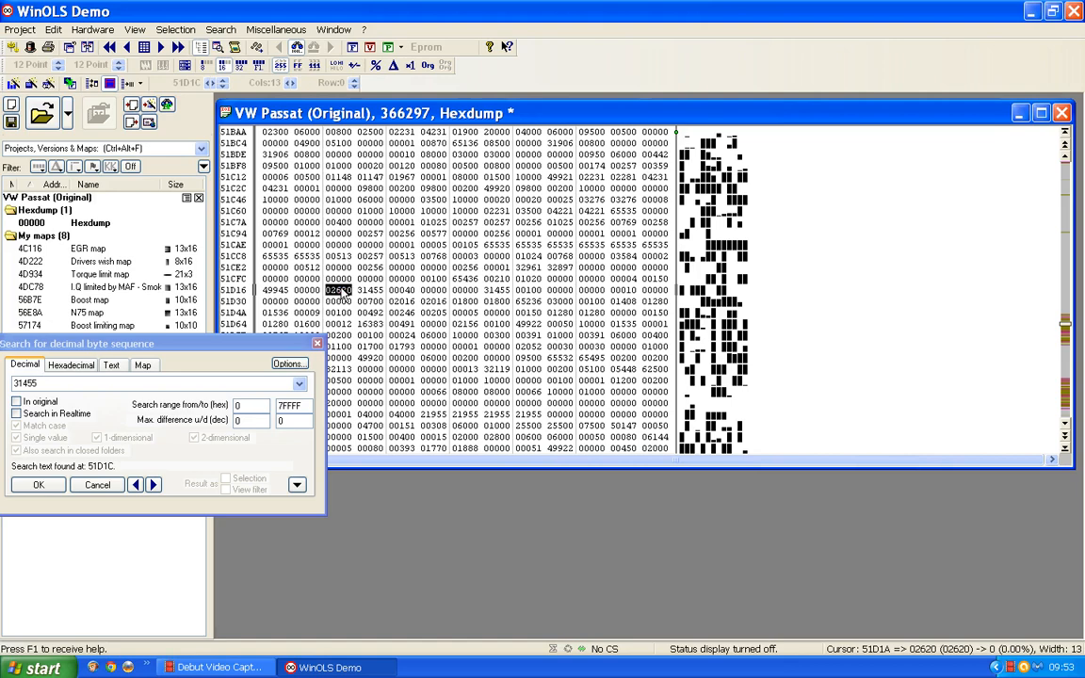
key(shift+Right)
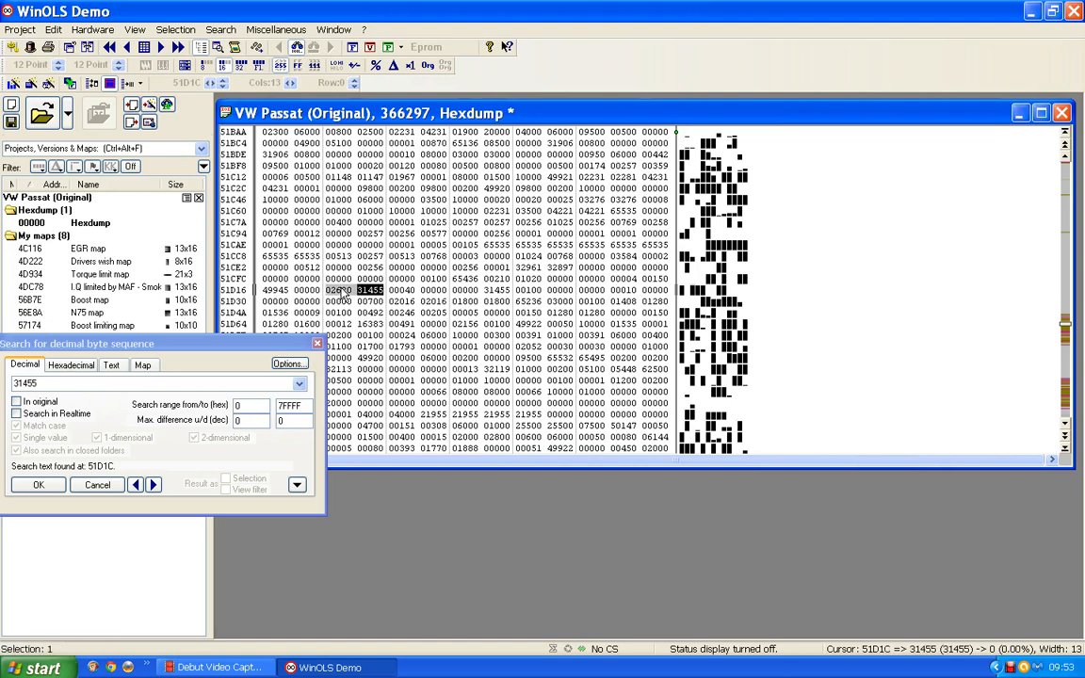
click(175, 29)
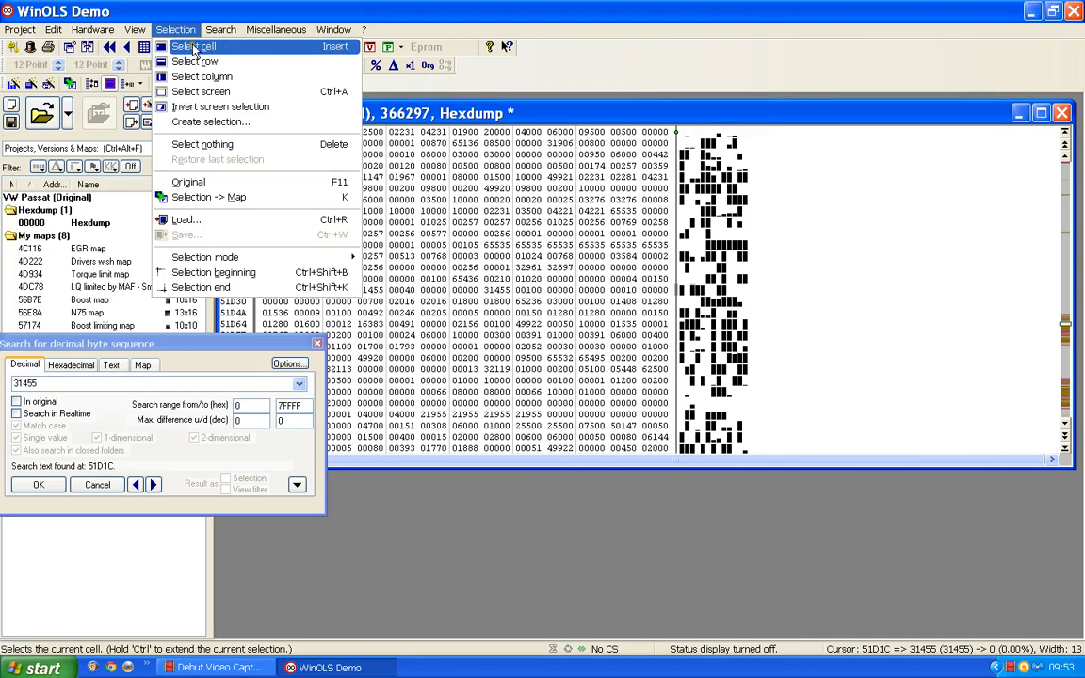
click(501, 582)
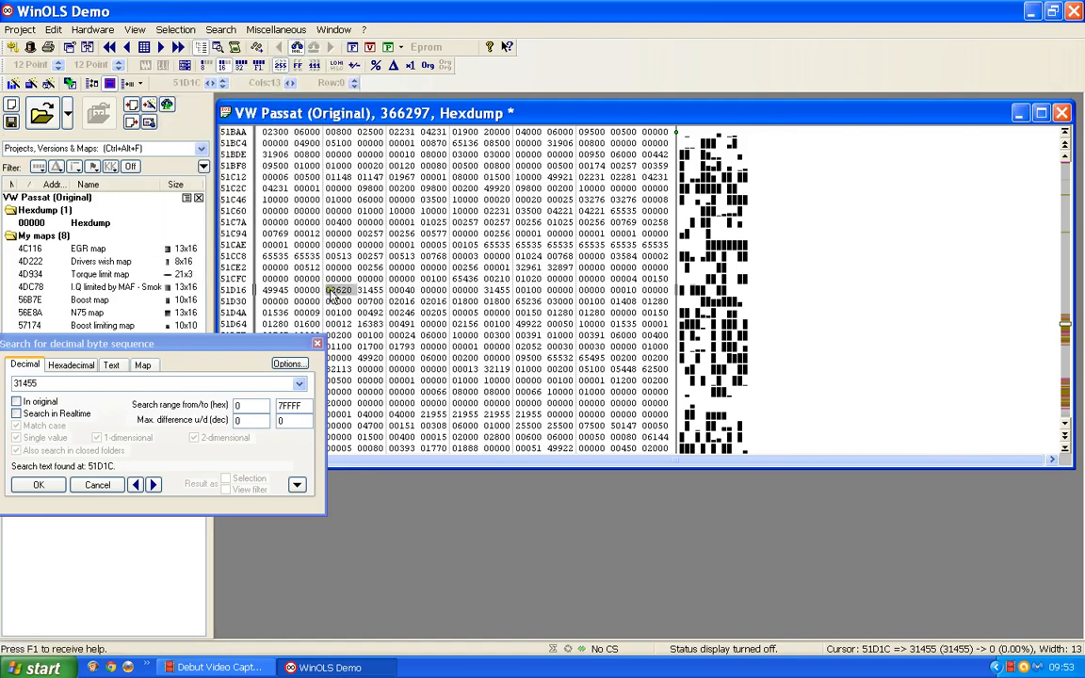
click(165, 31)
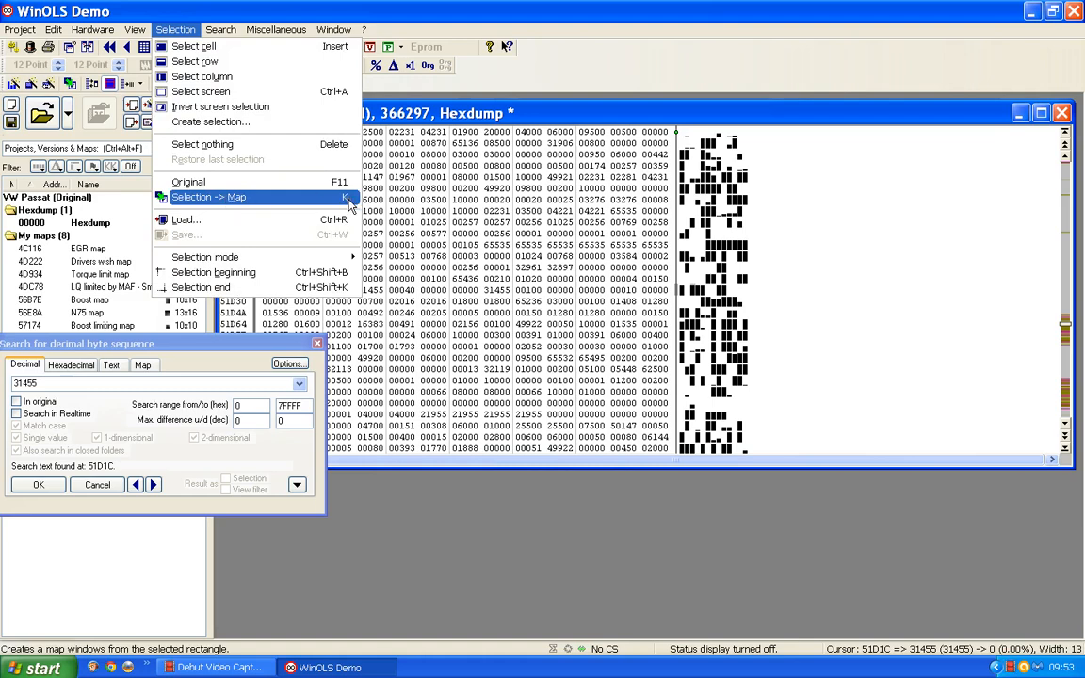
click(437, 618)
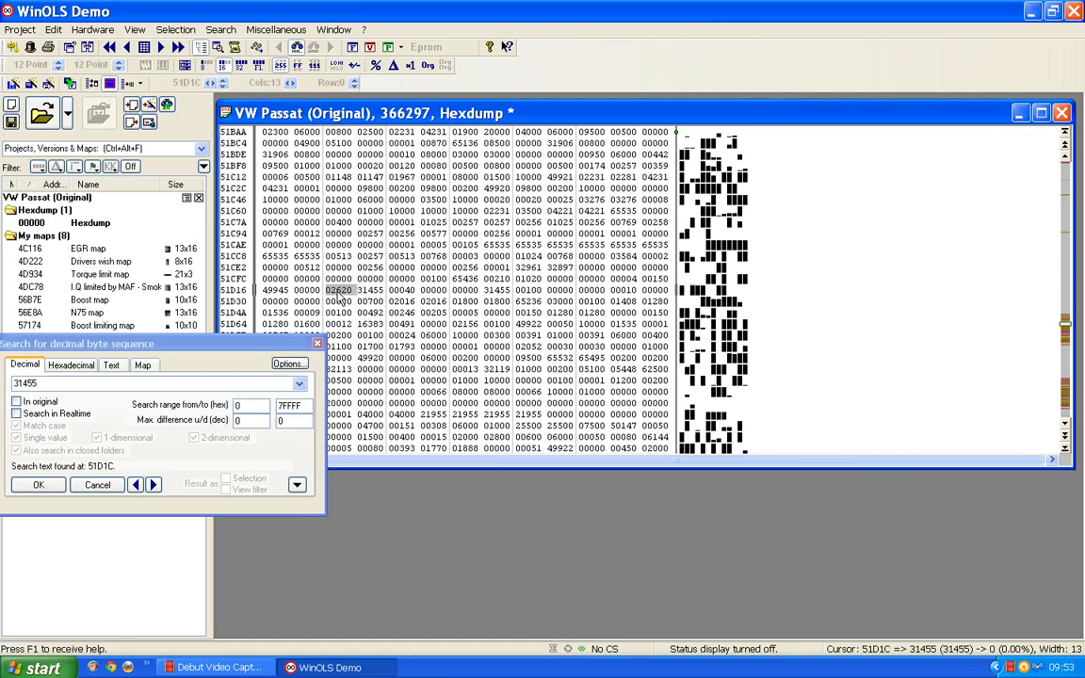
key(k)
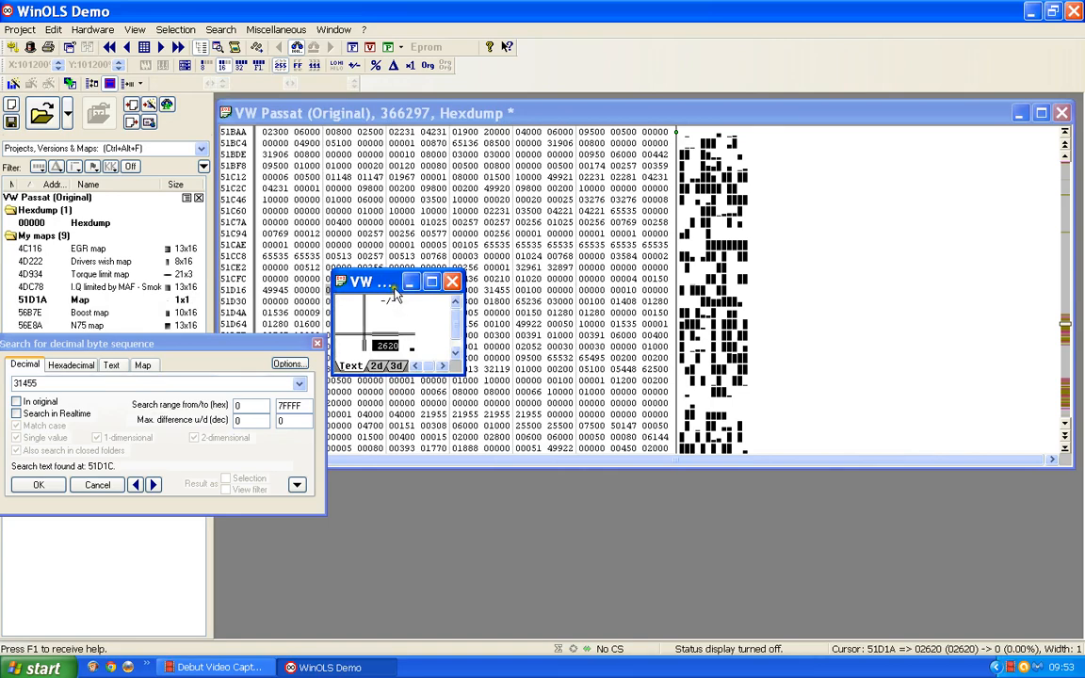
- Name the 51D1A map SVBL with description "air pressure limit" and unit "mbars", and close its window
double_click(396, 319)
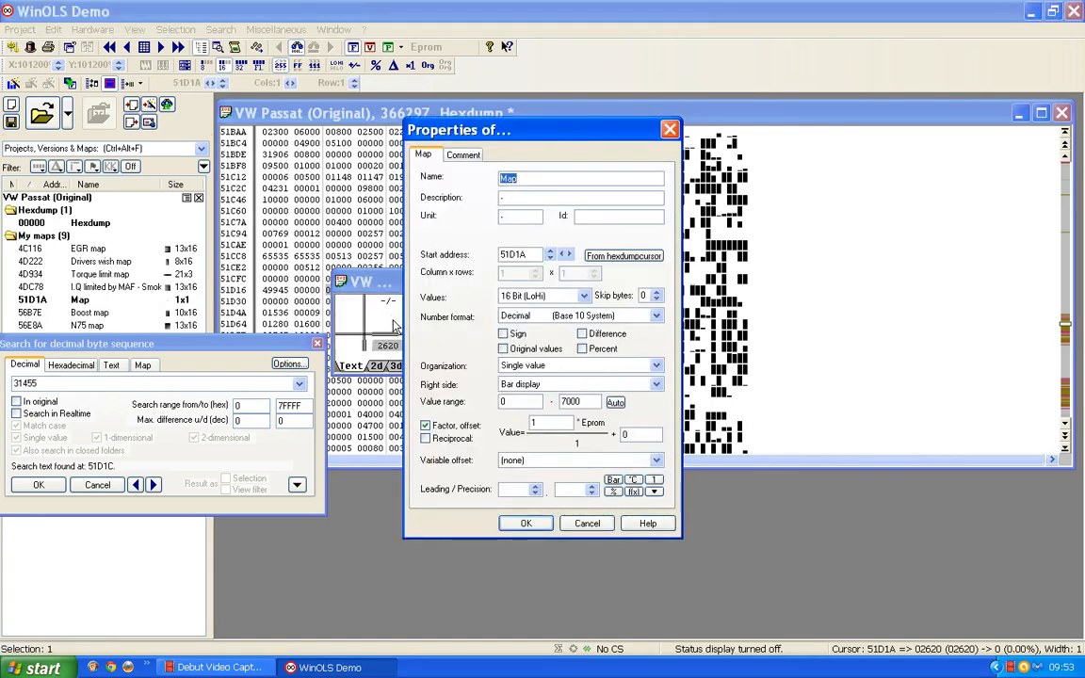
drag(524, 177, 490, 179)
text(SVBL)
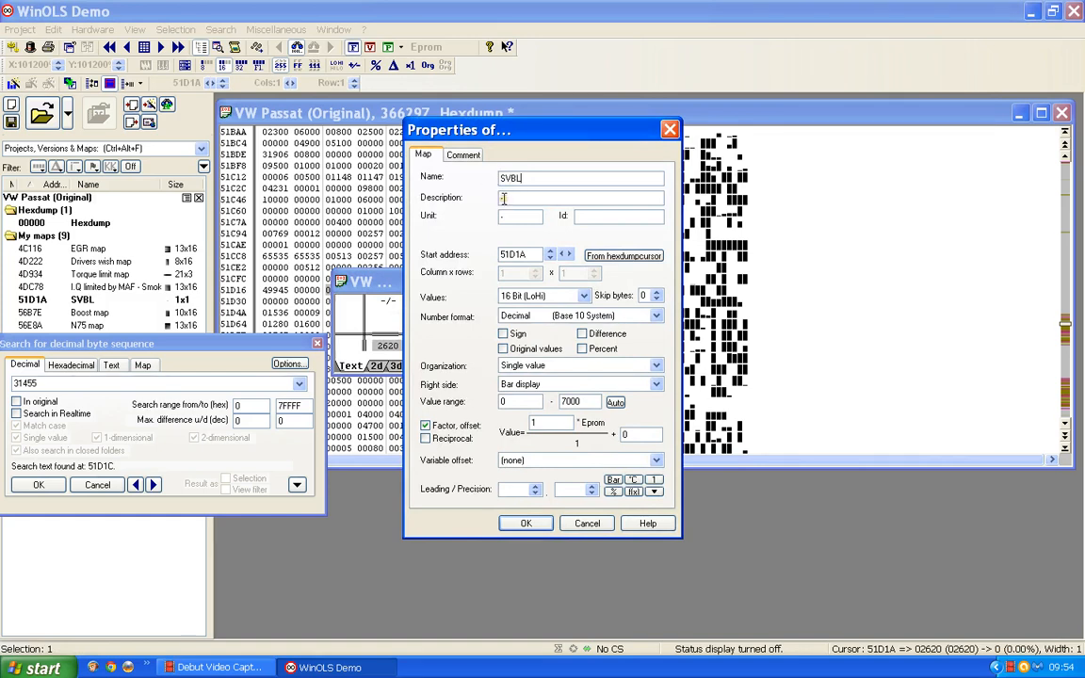
click(501, 199)
text(air pressure limit)
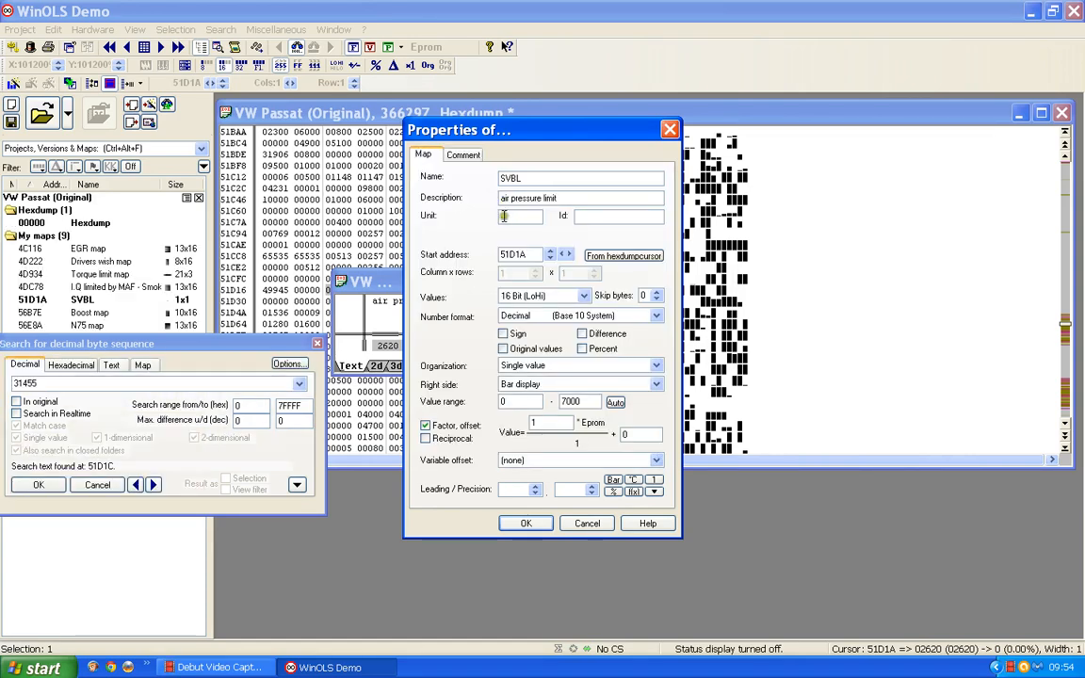
drag(511, 217, 458, 217)
text(mbars)
click(524, 522)
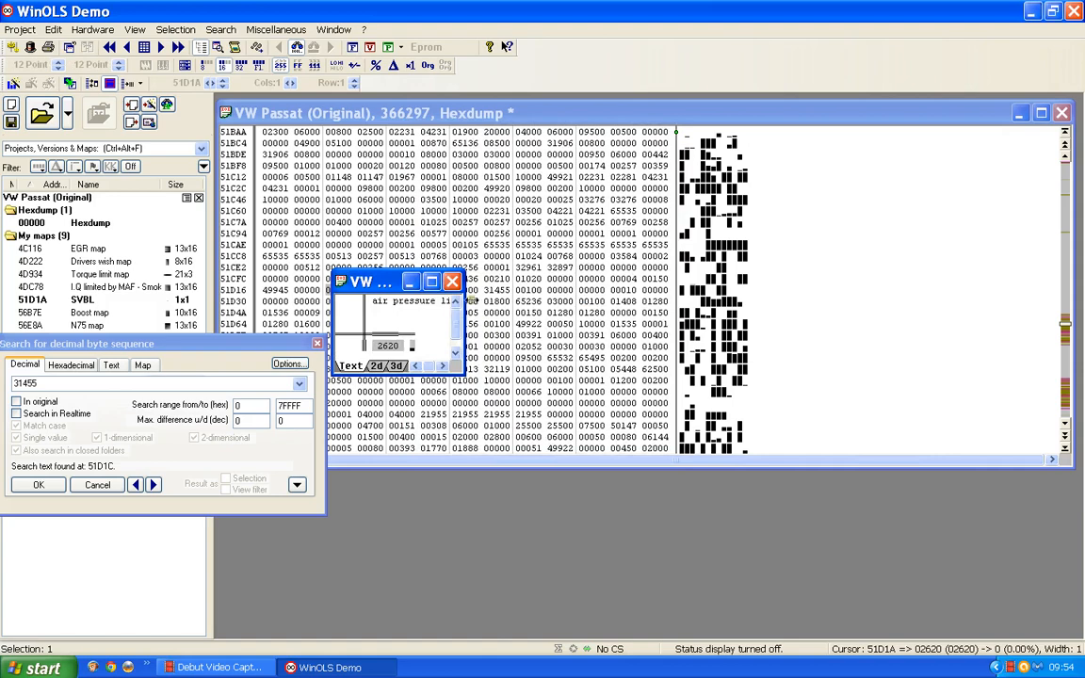
click(452, 282)
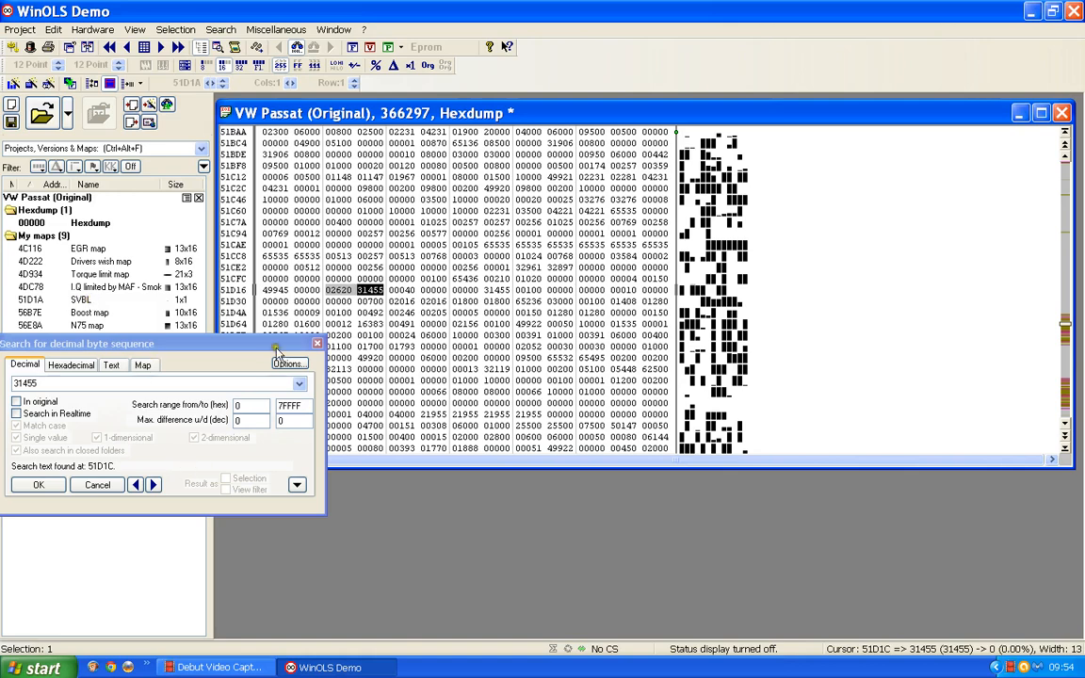
- Find the 31455 occurrence at 71D1C and create a map from the single cell directly before it, at 71D1A
click(154, 485)
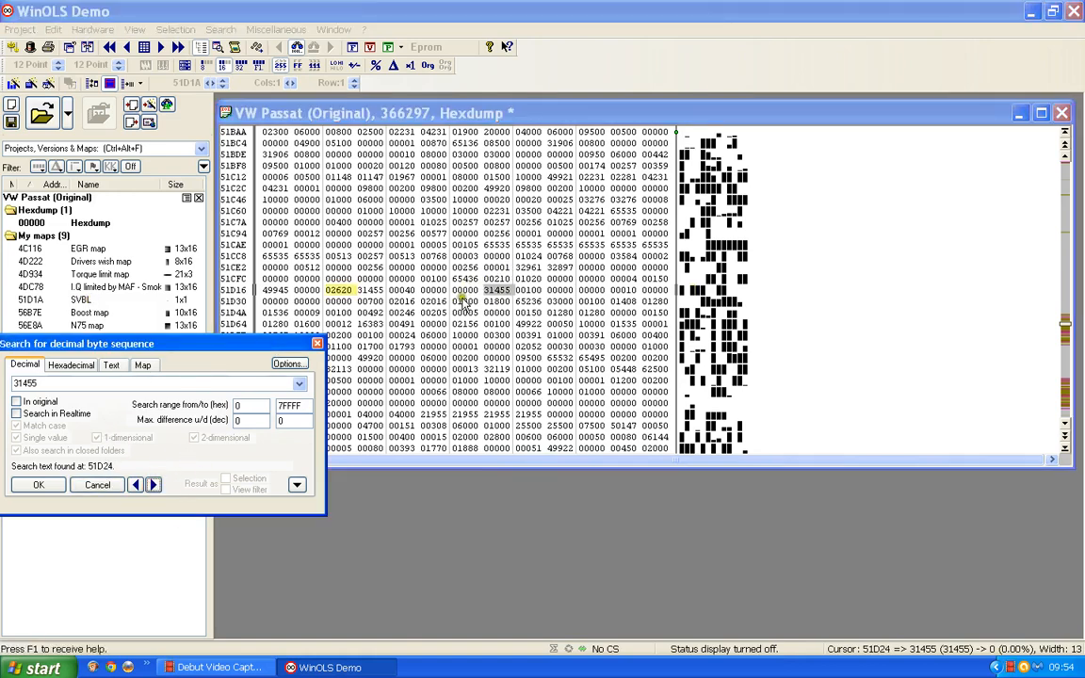
click(153, 485)
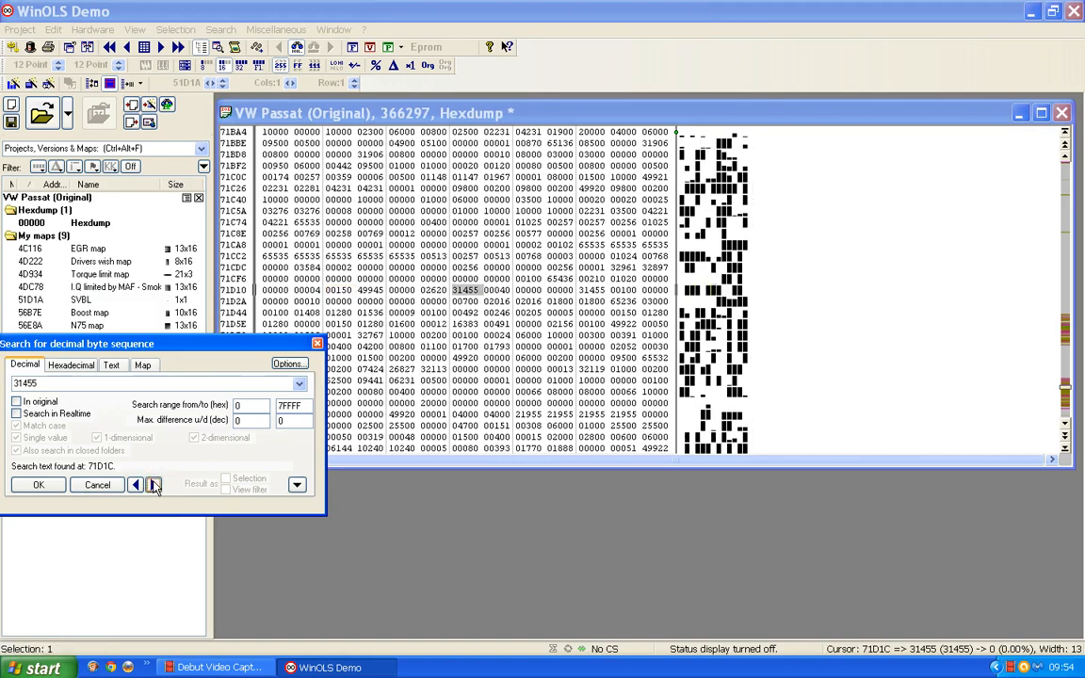
click(435, 290)
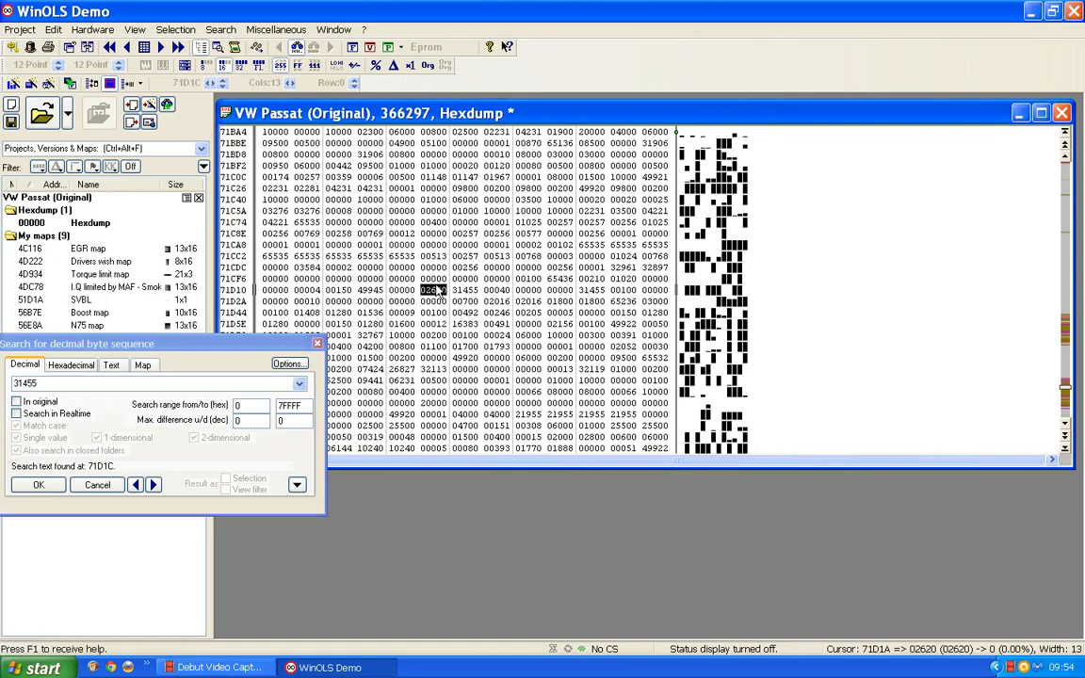
key(shift+Right)
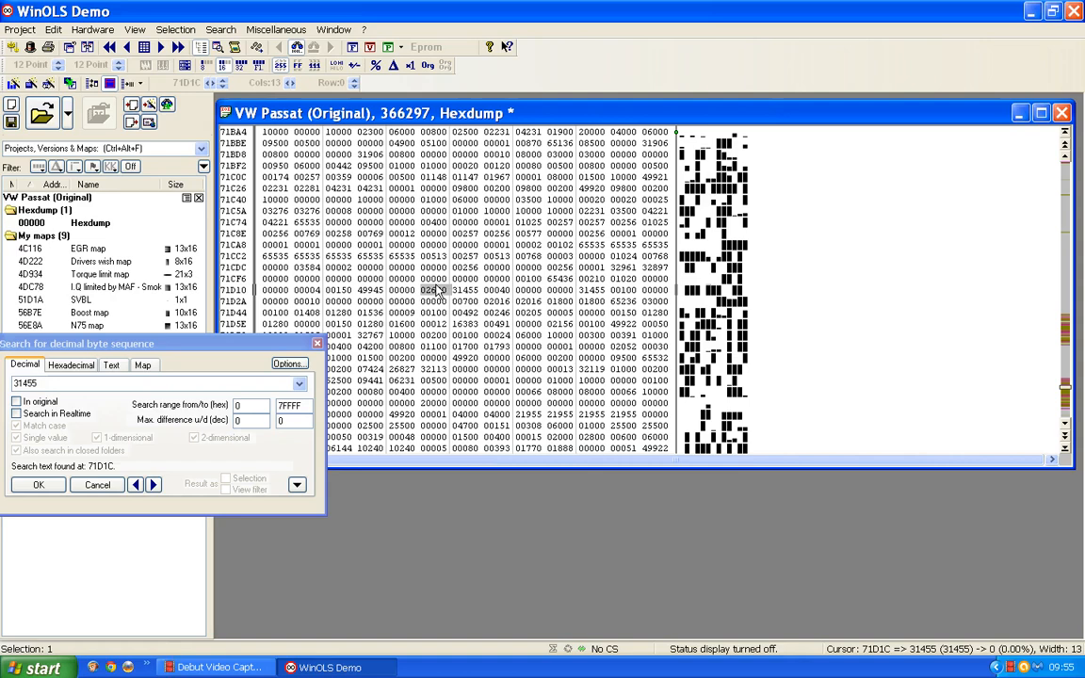
key(k)
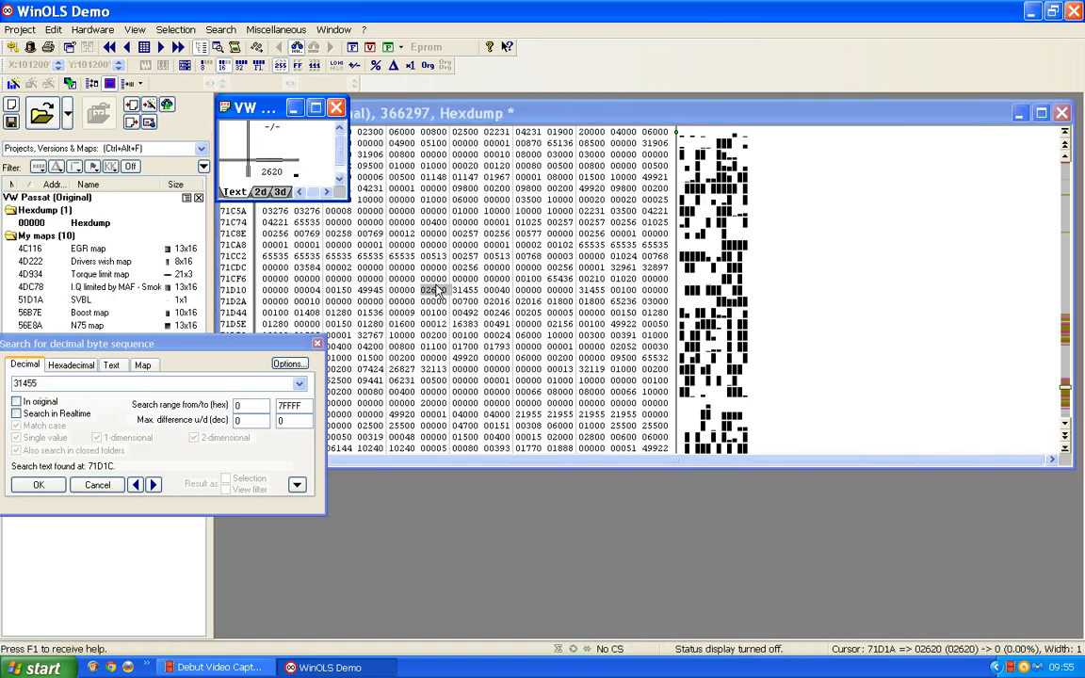
- Name the 71D1A map SVBL with description "air pressure limit" and unit "mbars", close its window and deselect its cell in the hexdump
double_click(288, 175)
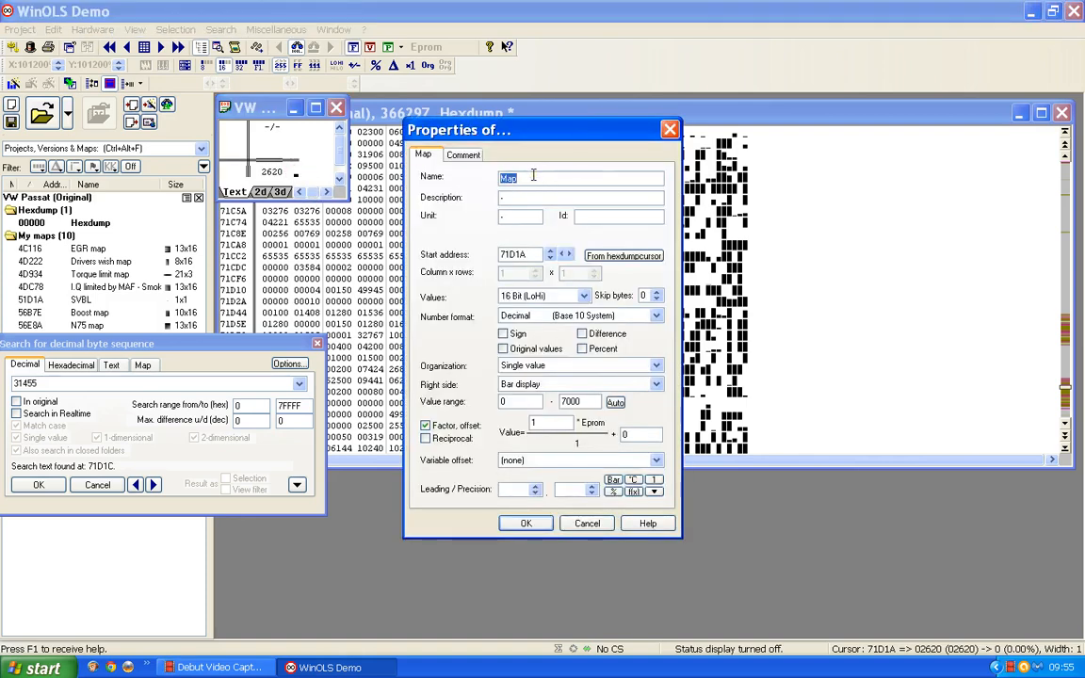
text(SVBL)
click(489, 199)
text(air pre)
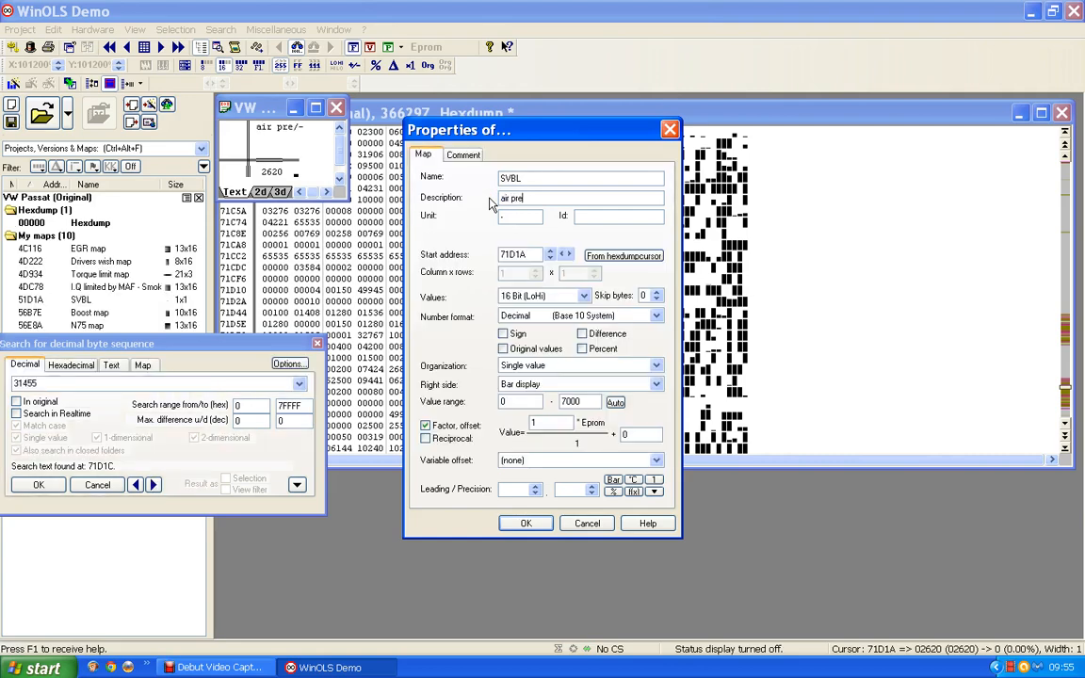
text(ssure limit)
key(Tab)
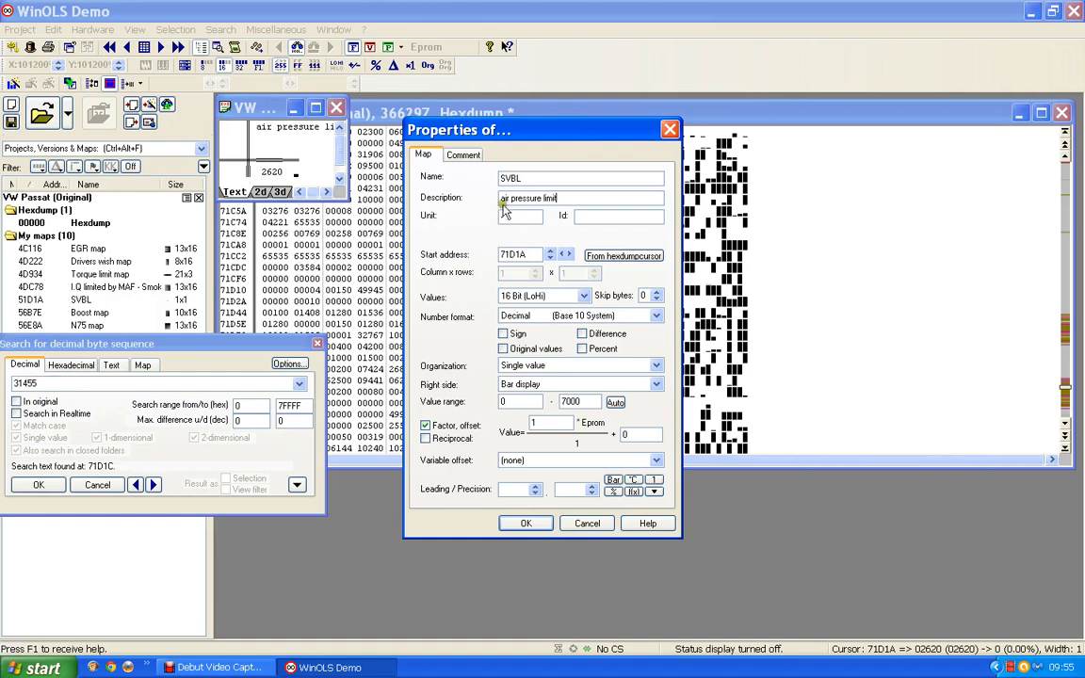
text(mbars)
click(523, 523)
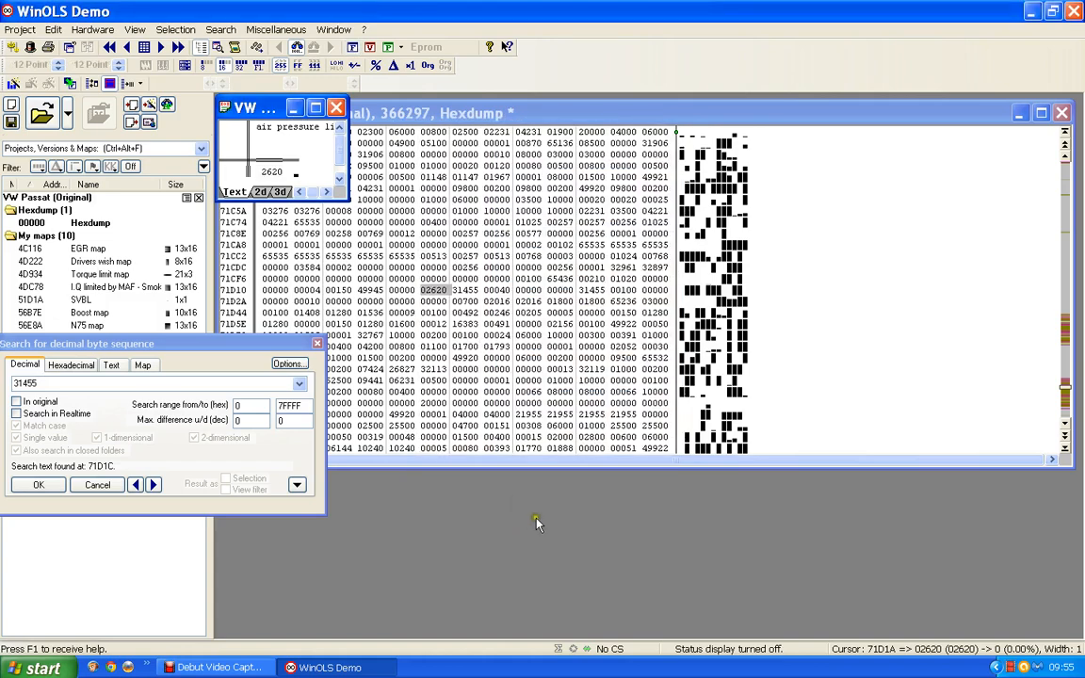
click(336, 108)
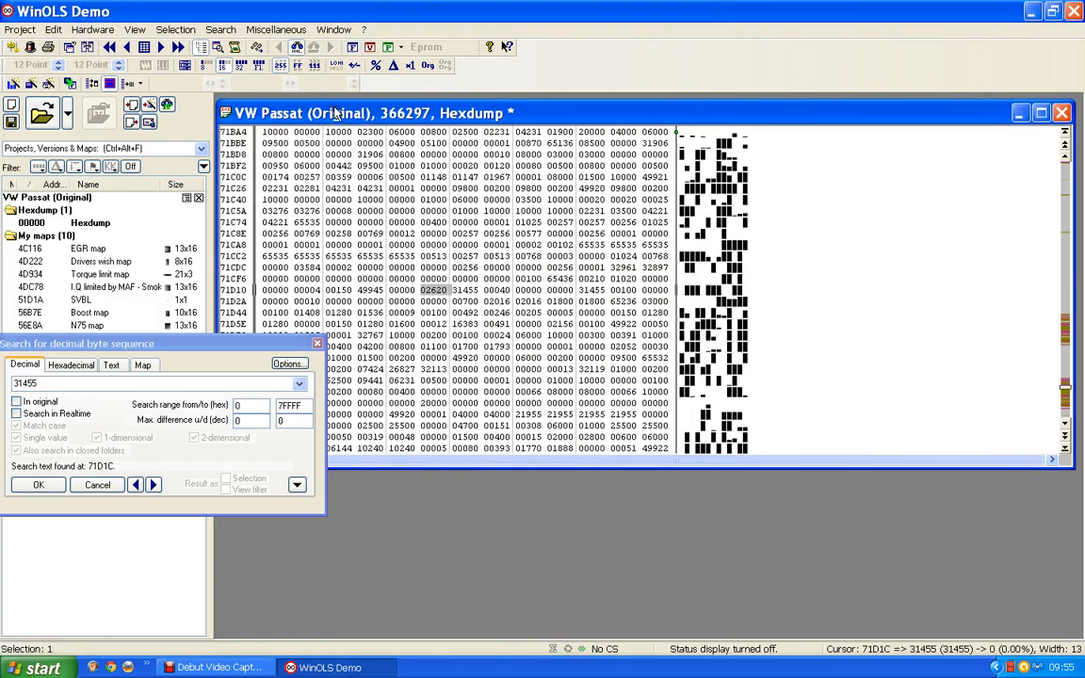
click(463, 314)
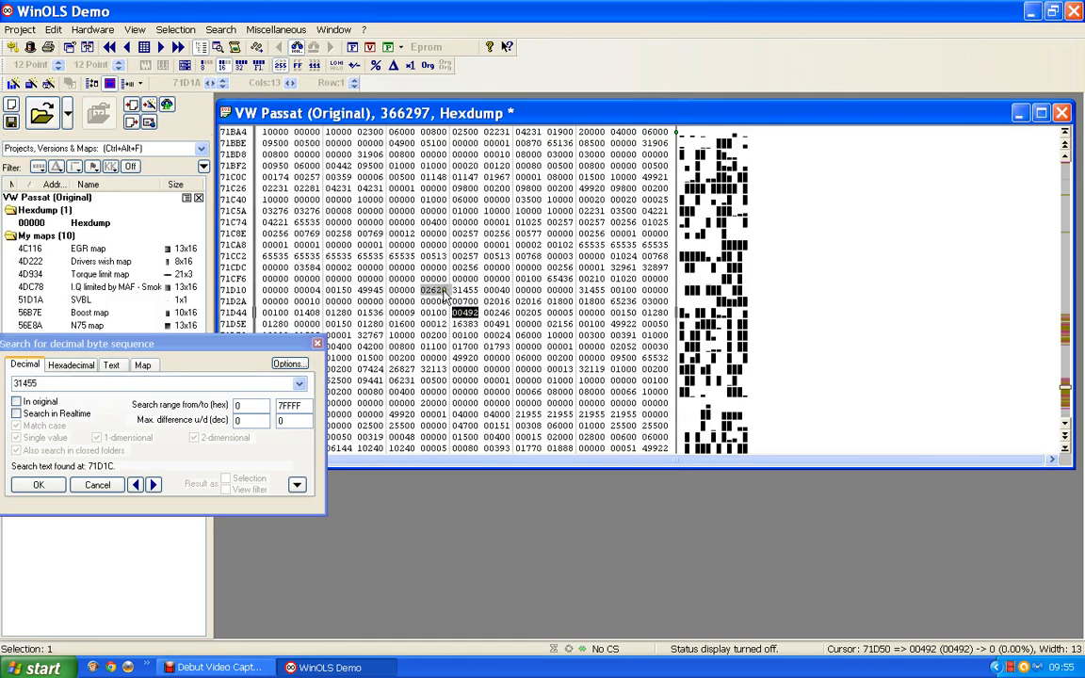
key(k)
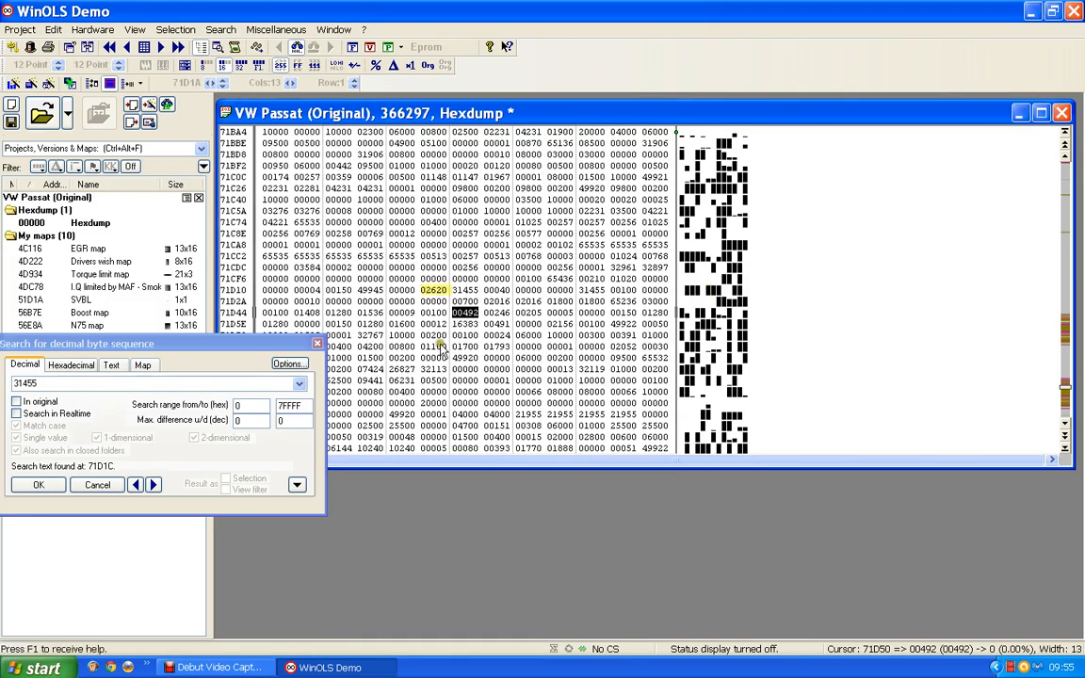
- Search the hexdump for the decimal value 32043, continuing from the beginning of the search area
double_click(53, 383)
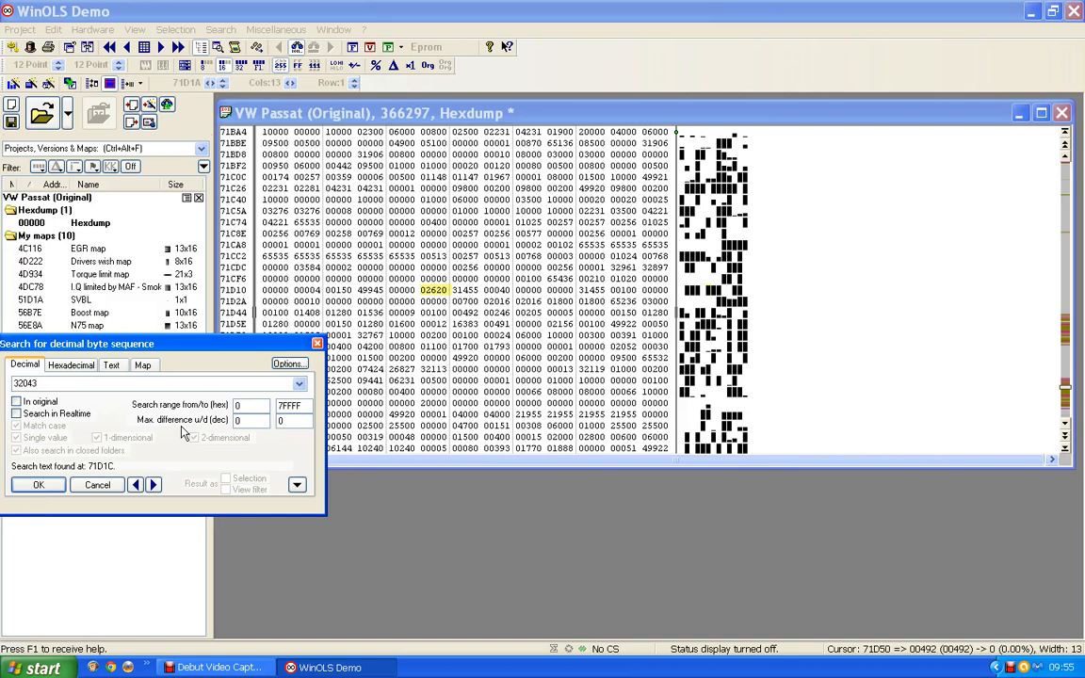
click(154, 484)
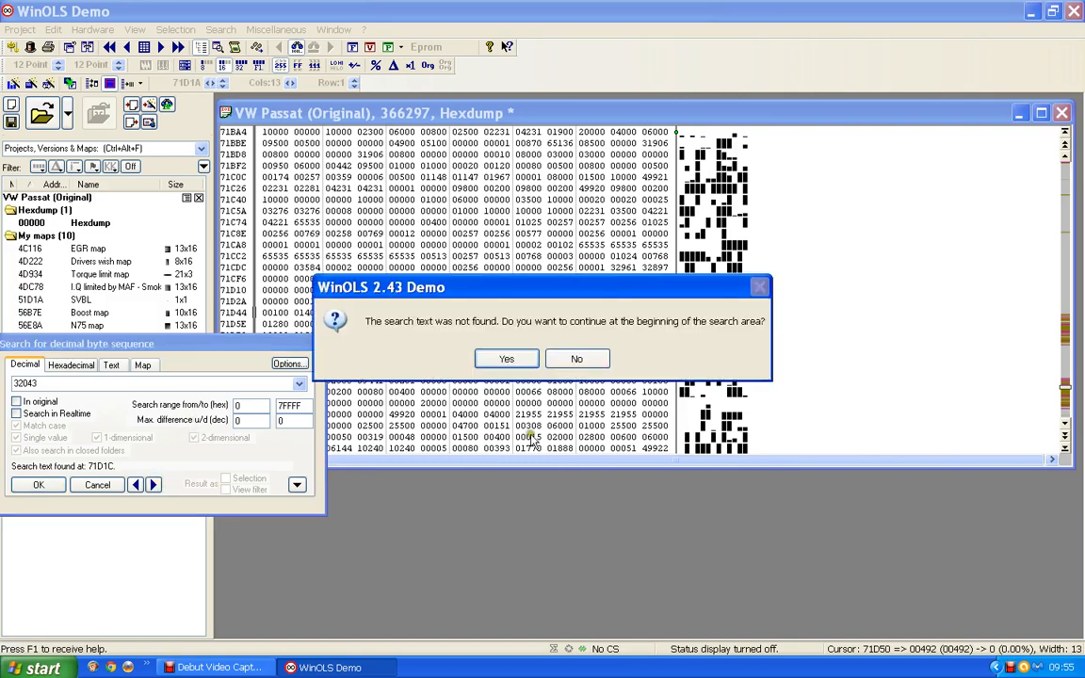
click(520, 359)
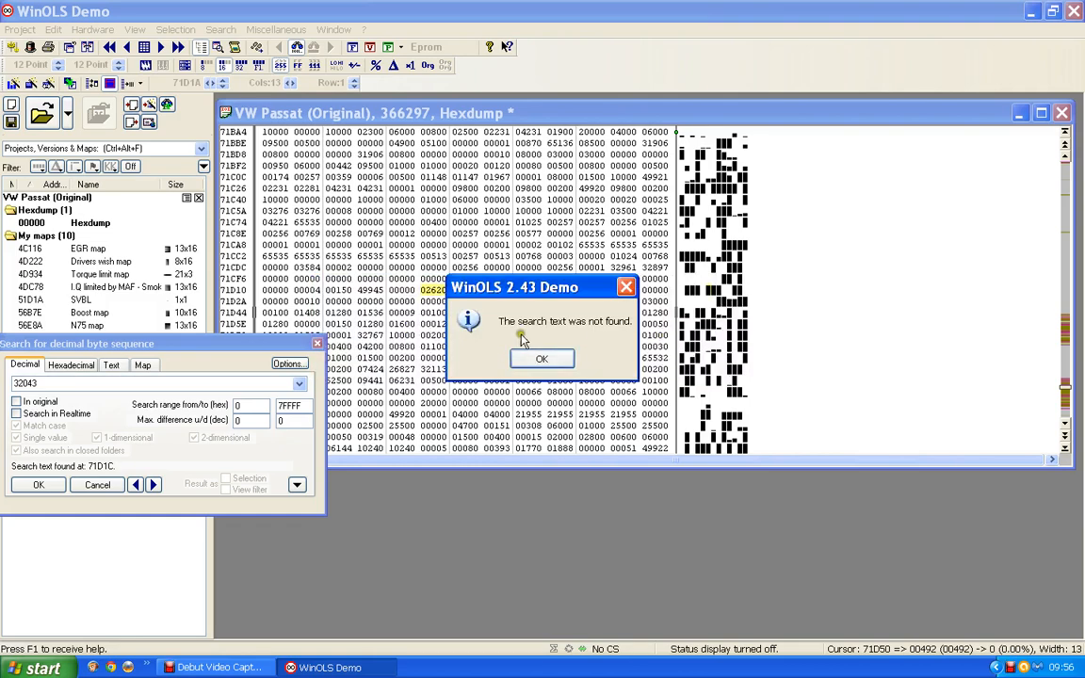
click(542, 359)
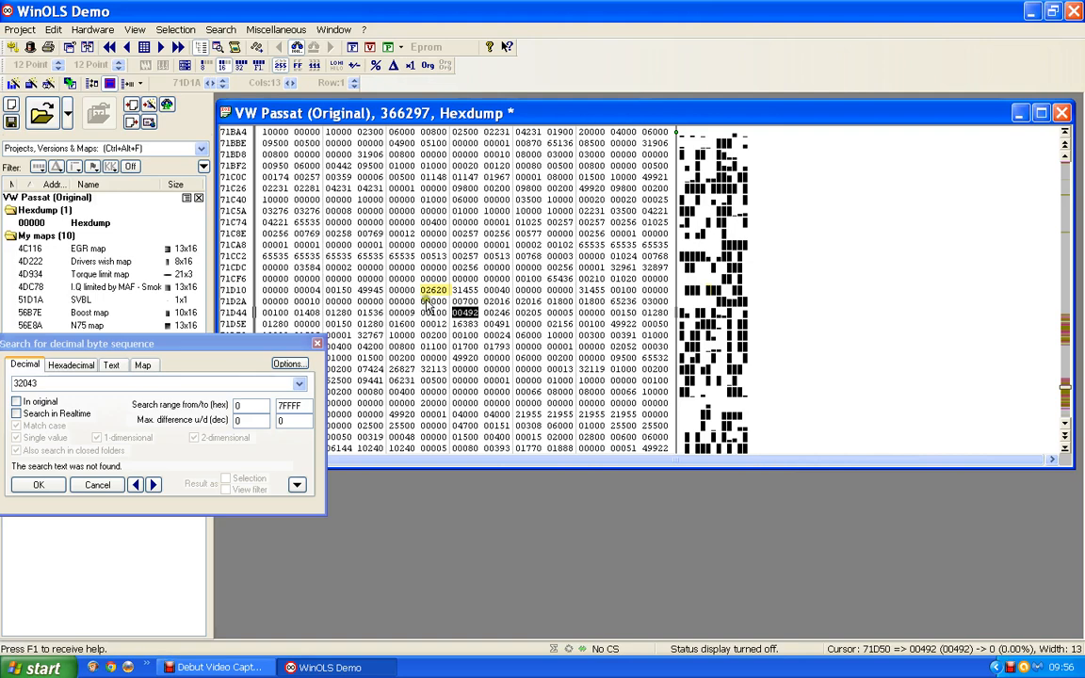
- Reopen the SVBL map at 71D1A to review its properties, and close both the map window and the search dialog
click(436, 292)
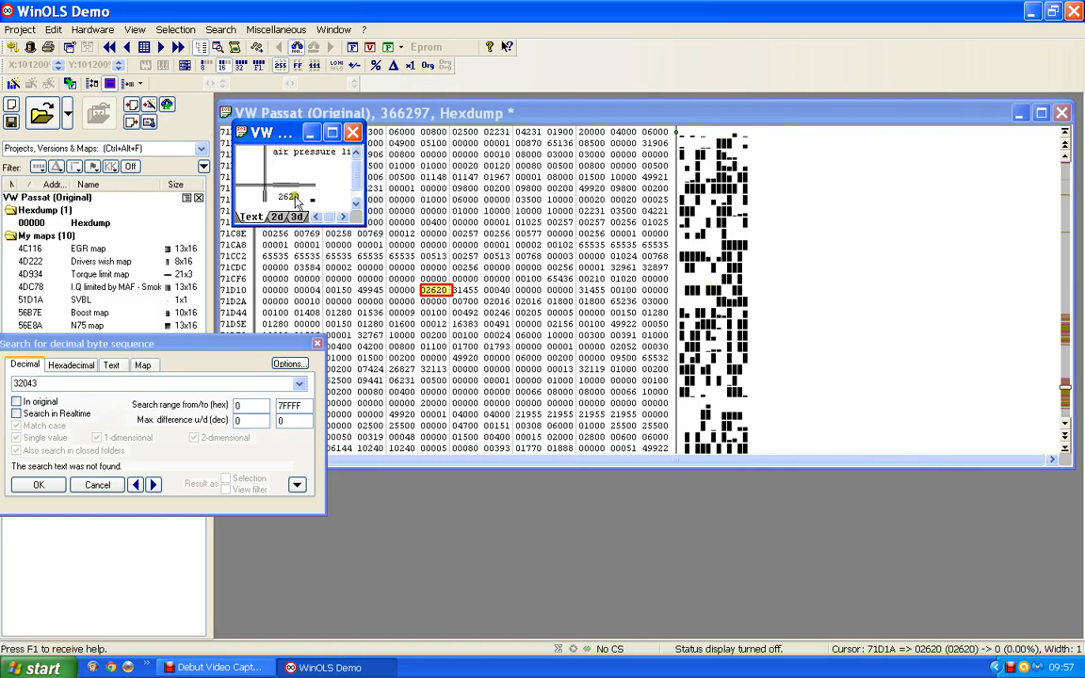
double_click(294, 199)
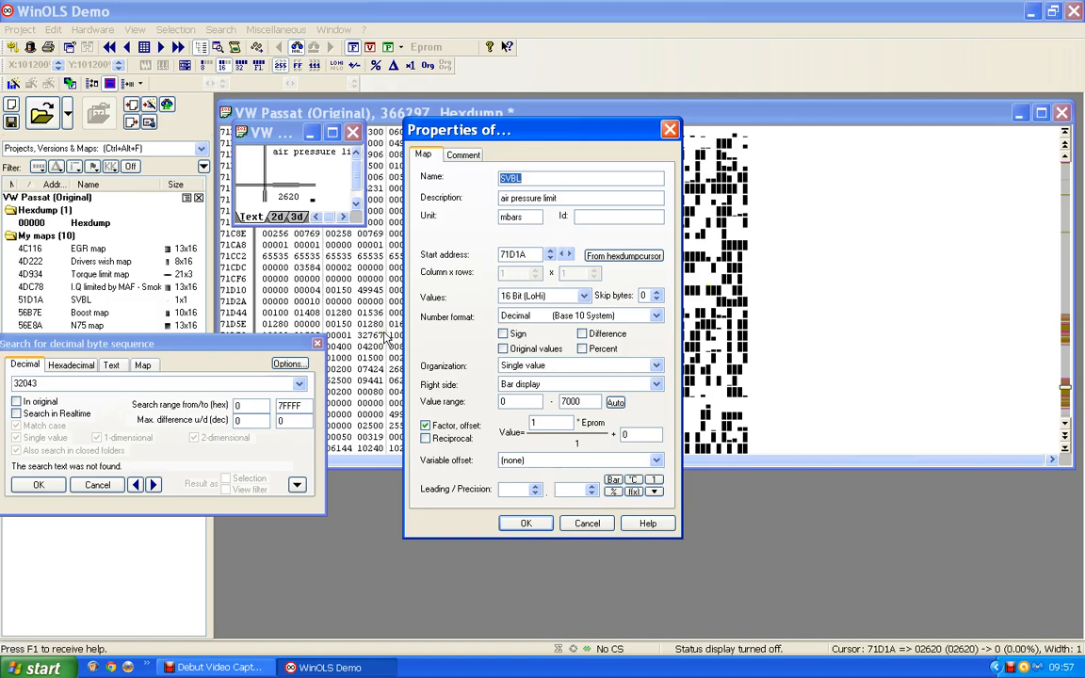
click(529, 523)
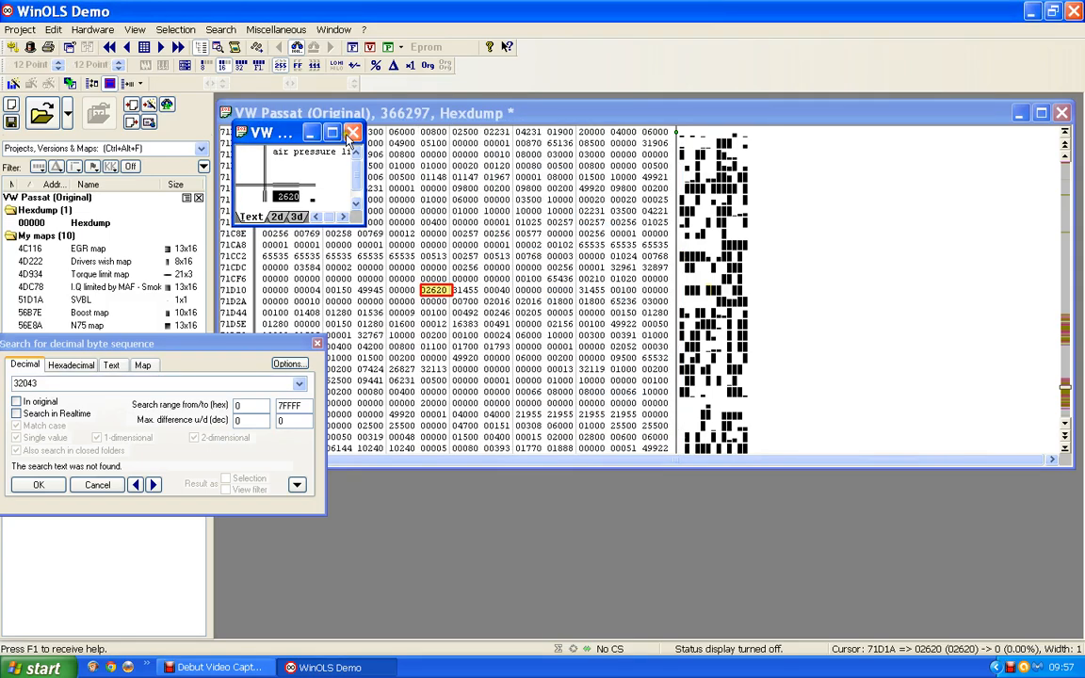
click(352, 133)
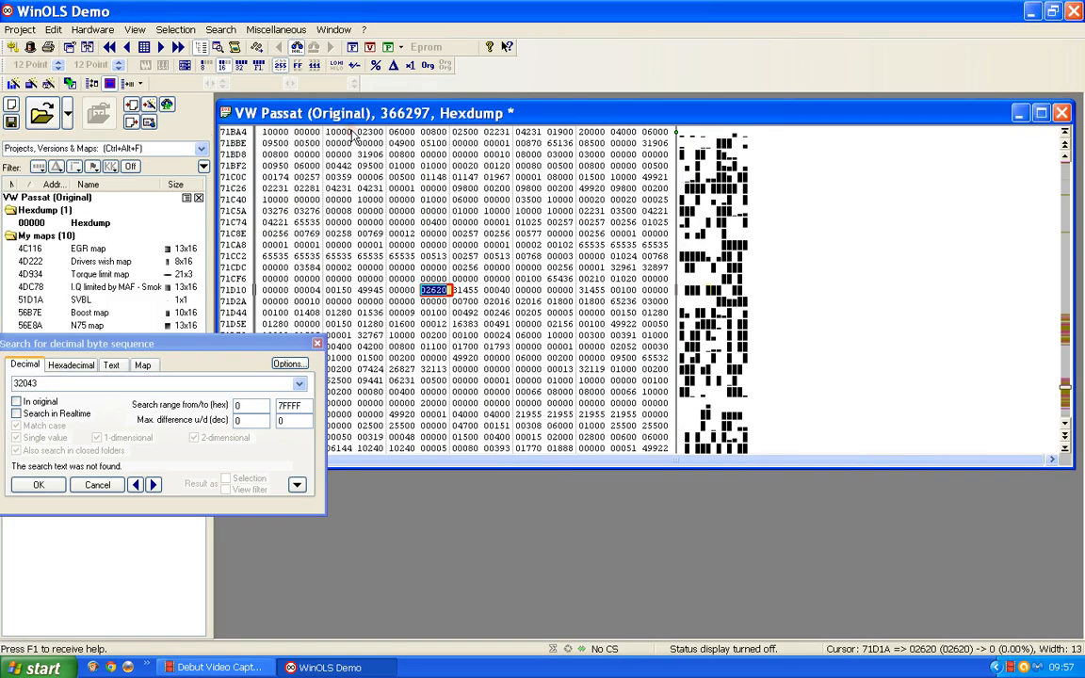
click(317, 343)
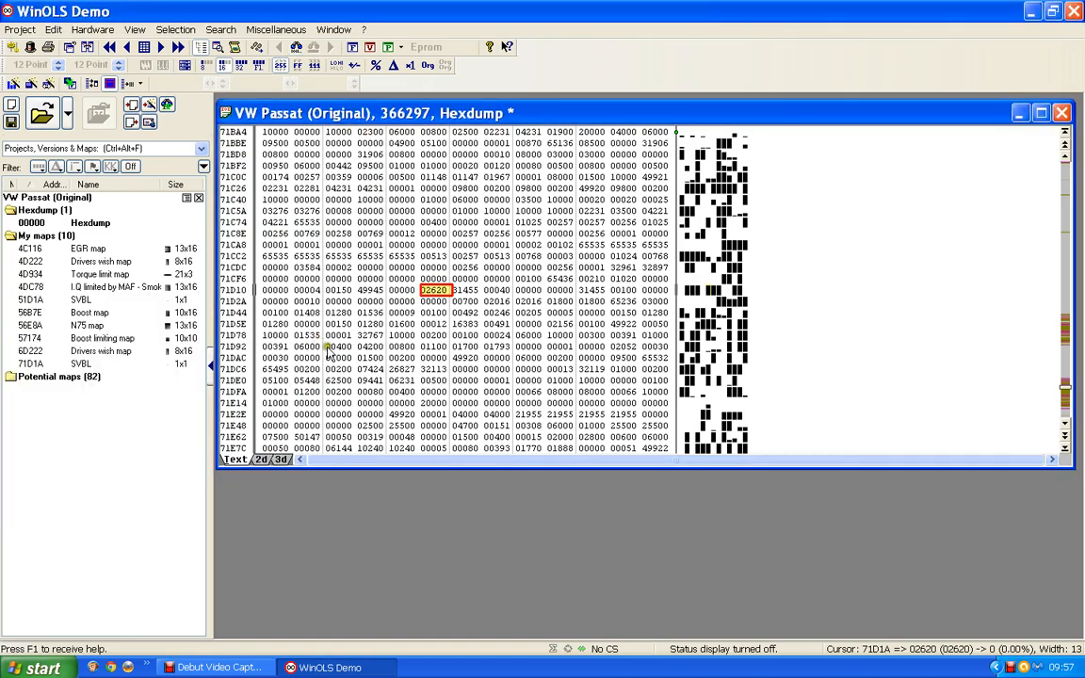